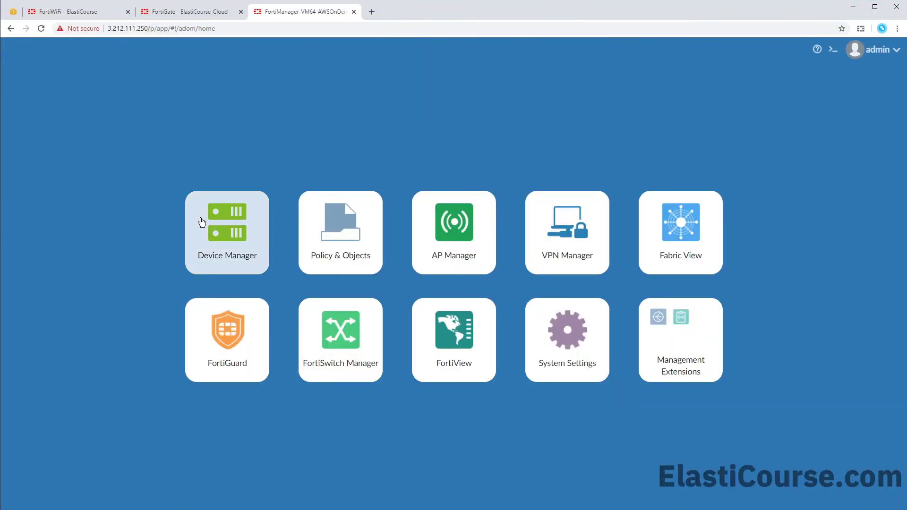
- Open Device Manager from the FortiManager home screen to view the empty Managed Devices list
left_click(202, 222)
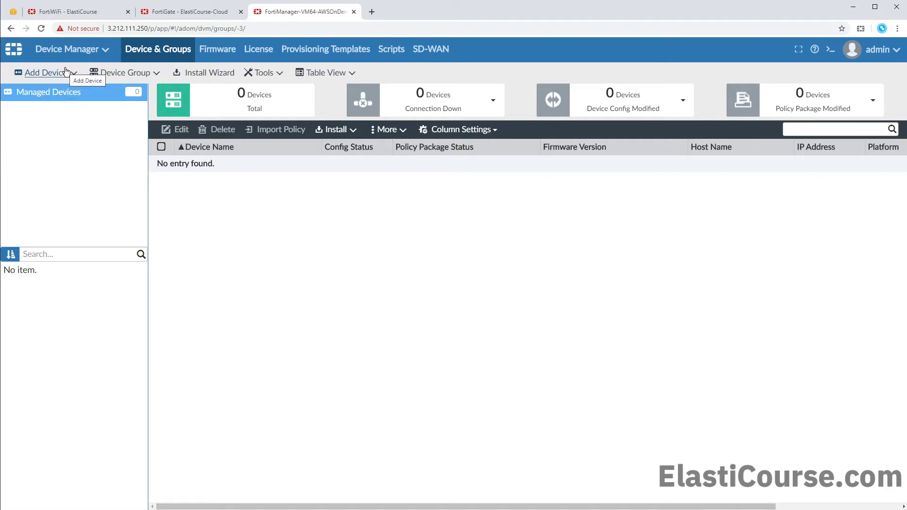
- Start Add Device, then copy port1's IP 10.10.10.30 from the FortiGate's Interfaces page
left_click(44, 73)
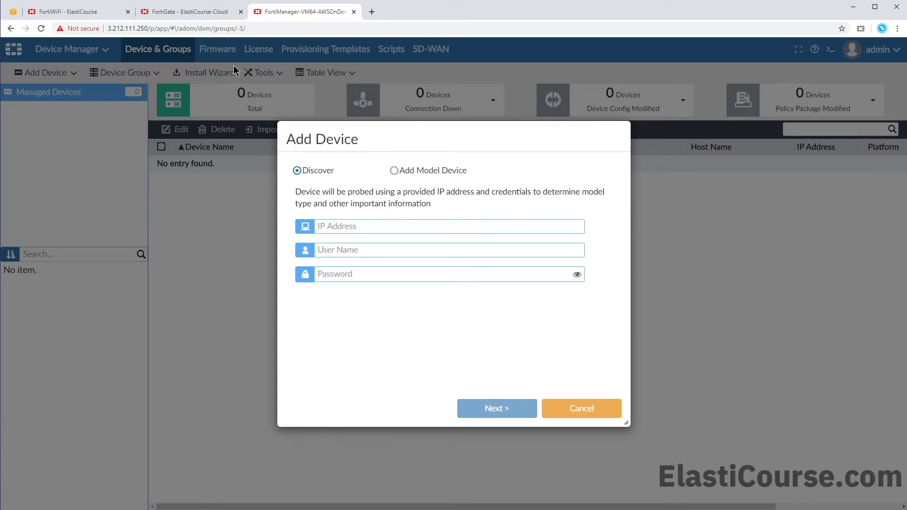
left_click(210, 16)
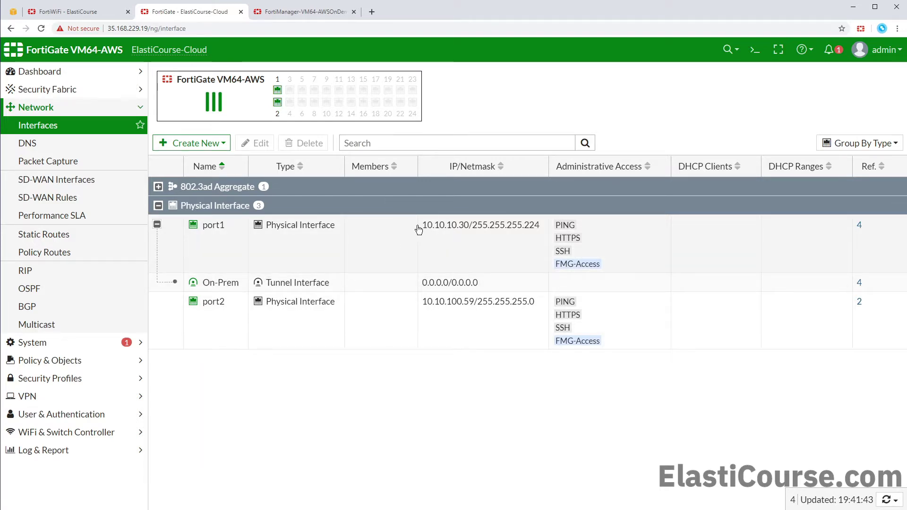
left_click_drag(420, 225, 471, 232)
key("ctrl+c")
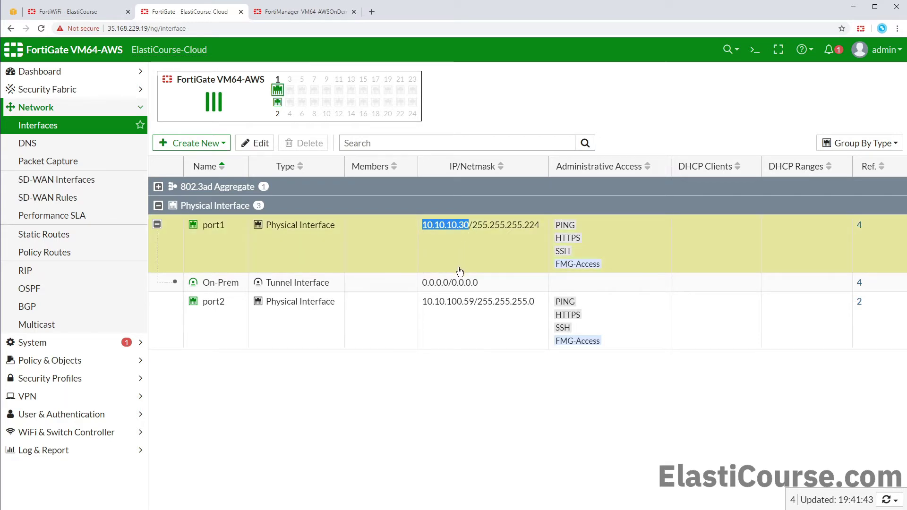
- Discover the FortiGate at 10.10.10.30 using the administrator user name and password
left_click(284, 14)
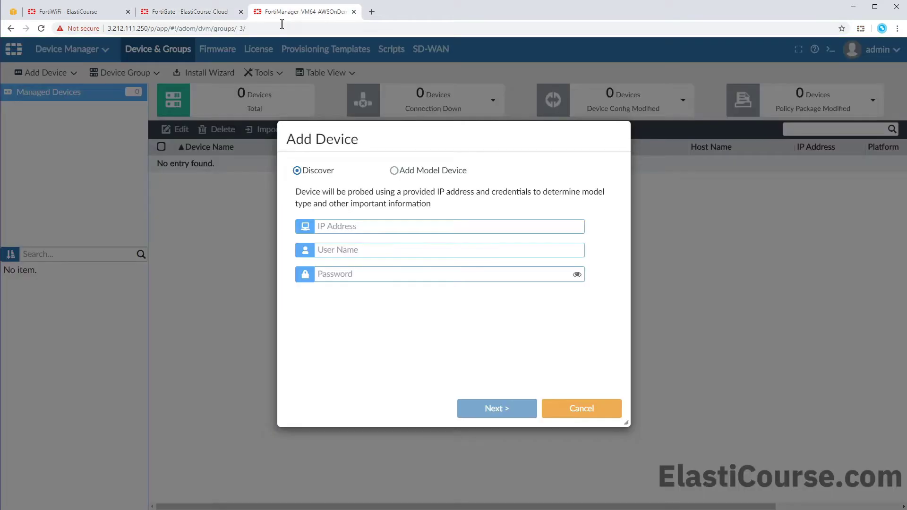
left_click(359, 227)
key("ctrl+v")
left_click(368, 253)
type("admin")
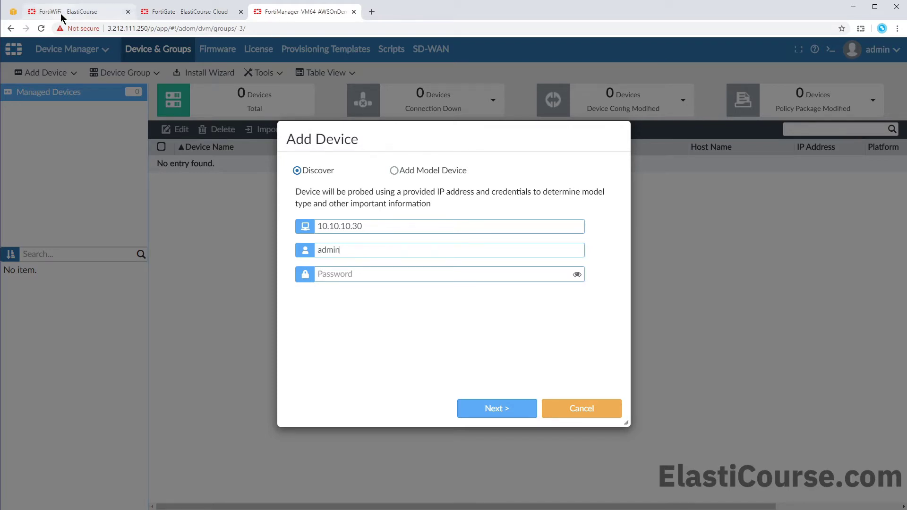
key("Tab")
key("ctrl+v")
left_click(499, 410)
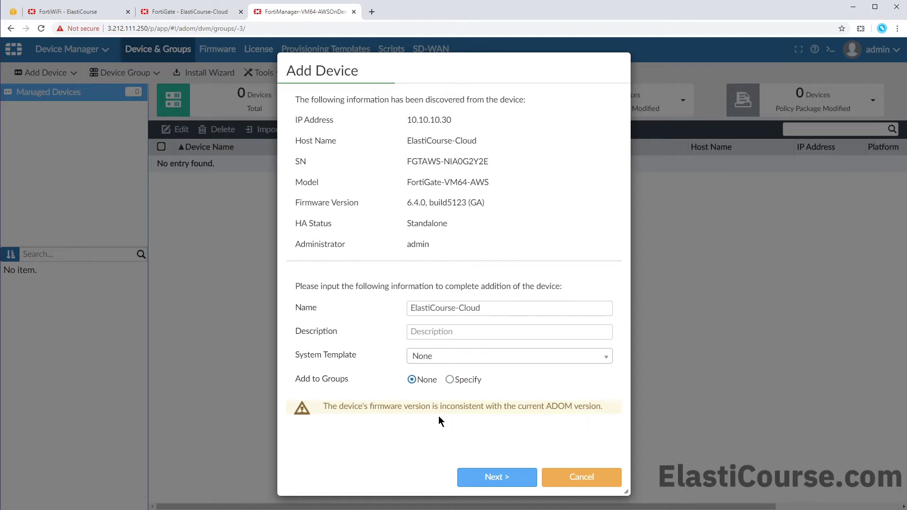
- Keep System Template as None and finish adding ElastiCourse-Cloud as a managed device
left_click(449, 358)
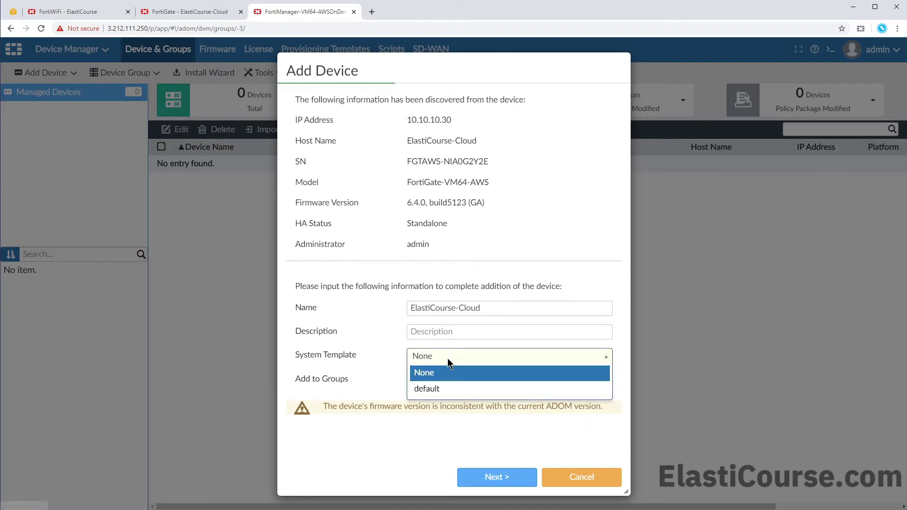
left_click(386, 359)
left_click(498, 478)
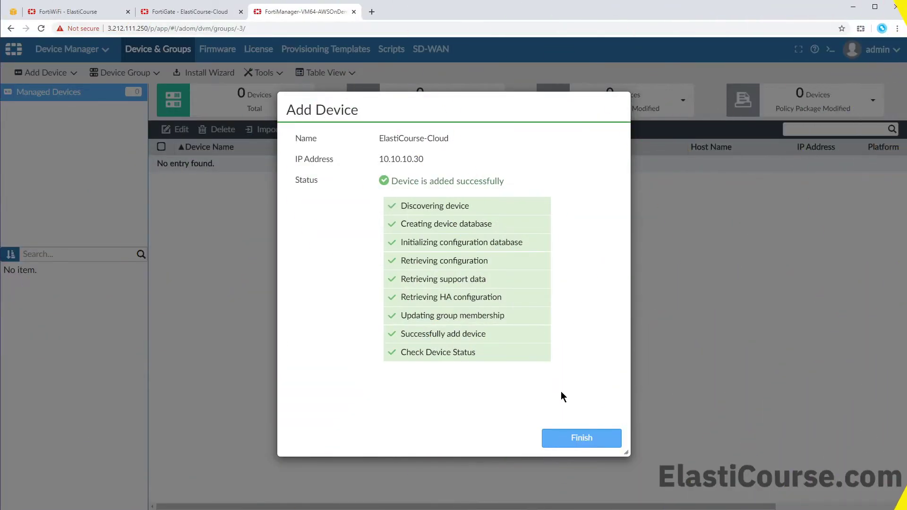
left_click(609, 445)
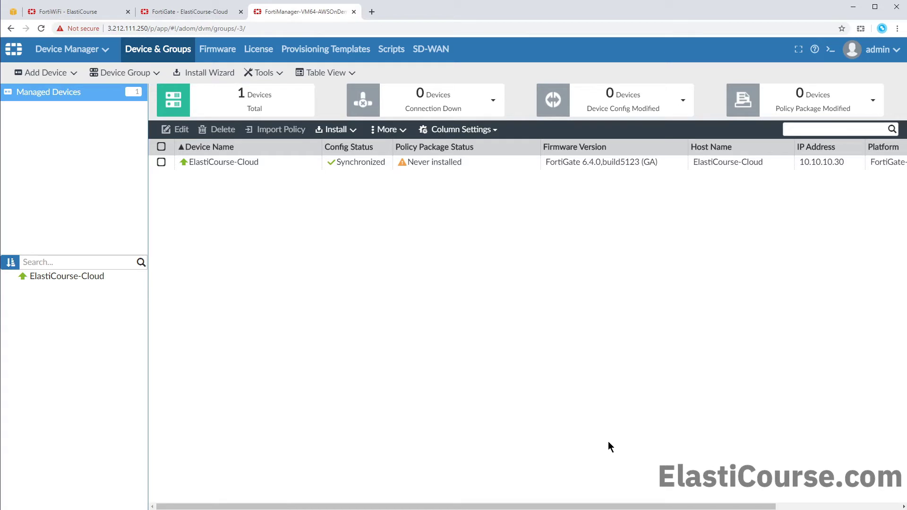
- Open ElastiCourse-Cloud's System Dashboard and scroll through its licence, FortiGuard and sync status
double_click(276, 166)
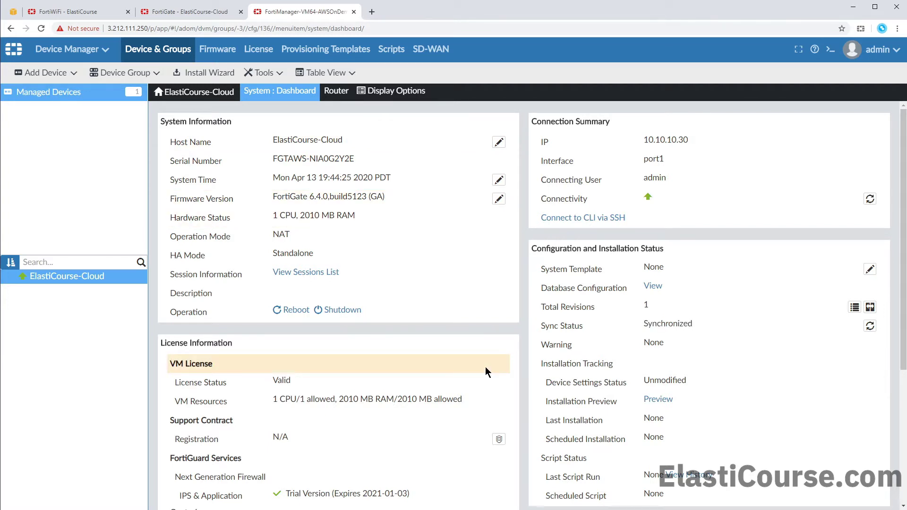
scroll(486, 367, "down", 2)
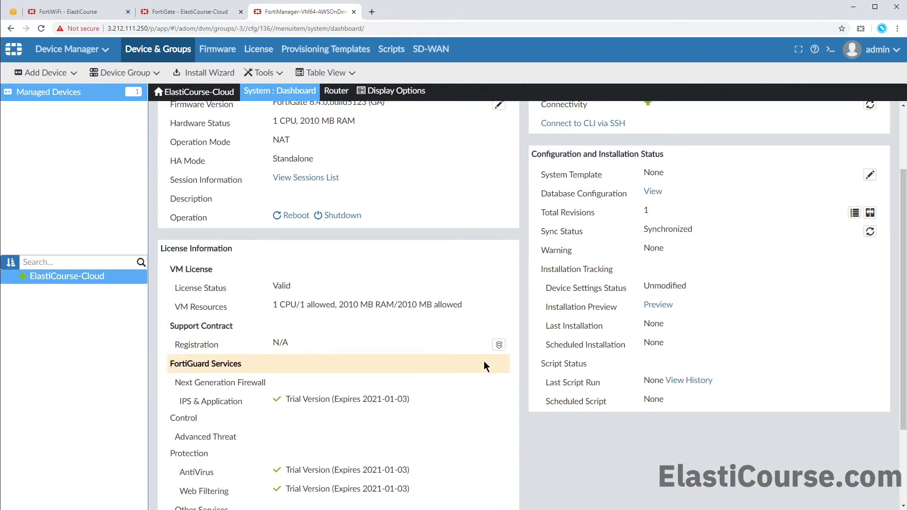
scroll(487, 358, "down", 2)
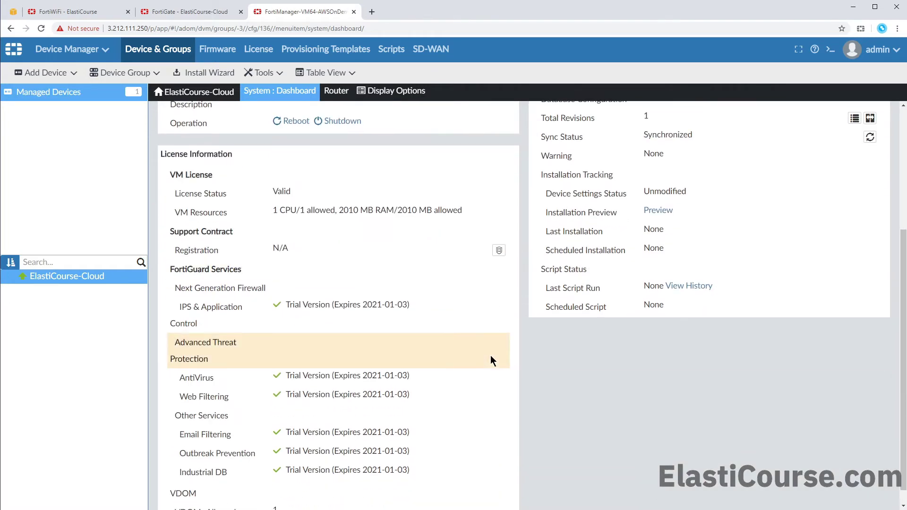
scroll(490, 359, "up", 4)
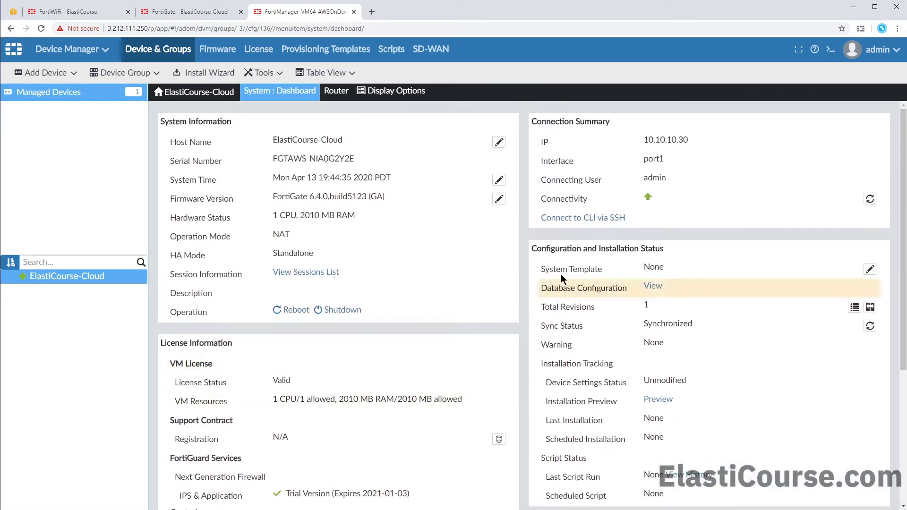
- Open an SSH console to ElastiCourse-Cloud and run 'get router info routing-table all'
left_click(604, 219)
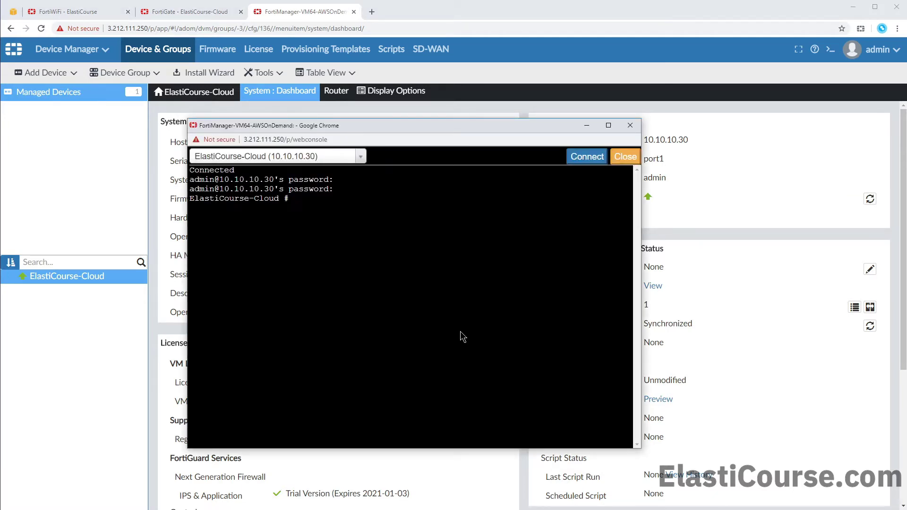
type("get router info routing-table all")
key("Return")
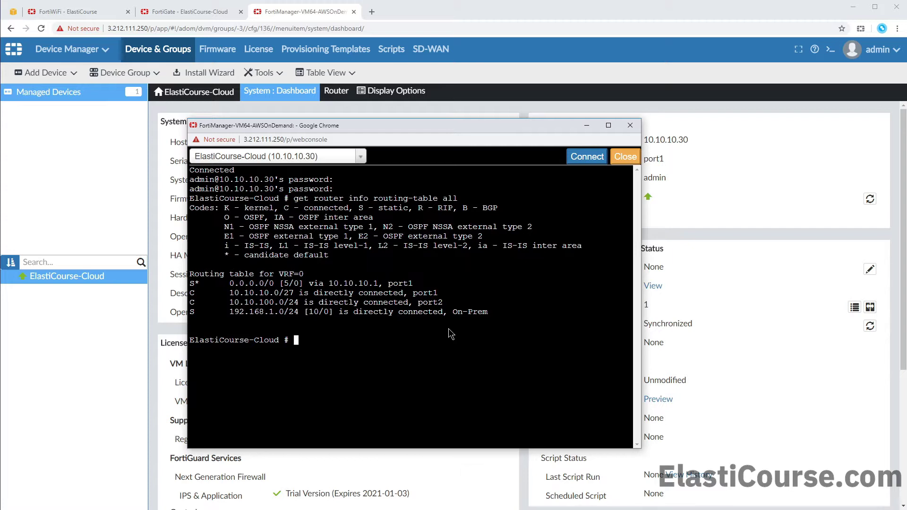
- Ping 8.8.8.8 with 'exe ping 8.8.8.8', confirm 0% loss, stop it and close the console
type("exe ping 8.8.8.8")
key("Return")
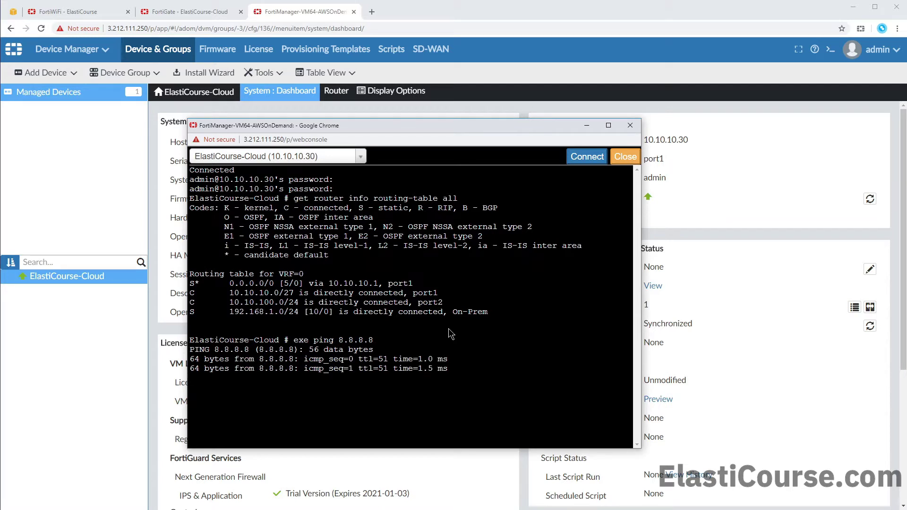
key("ctrl+c")
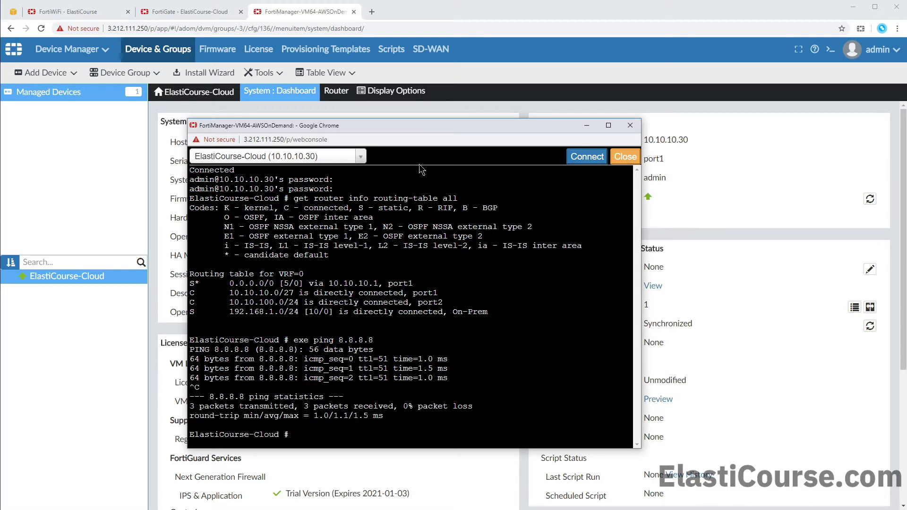
left_click(363, 154)
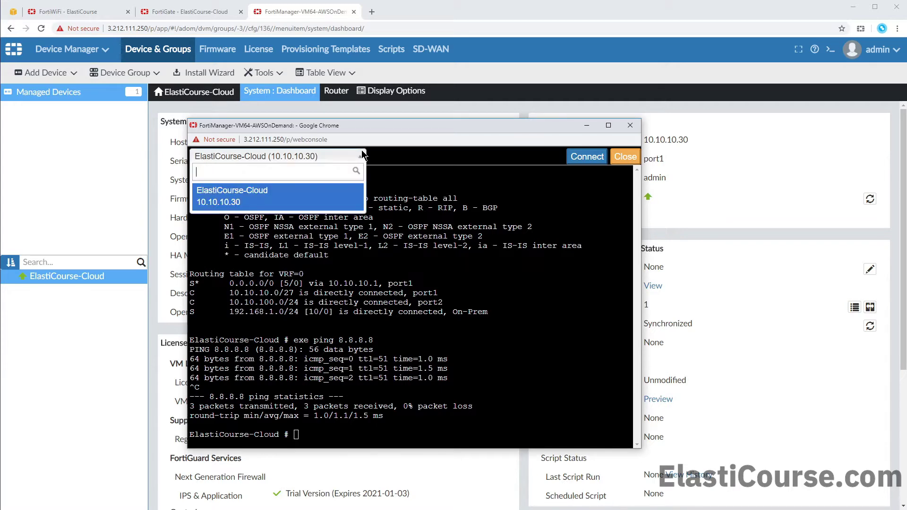
left_click(342, 198)
left_click(618, 158)
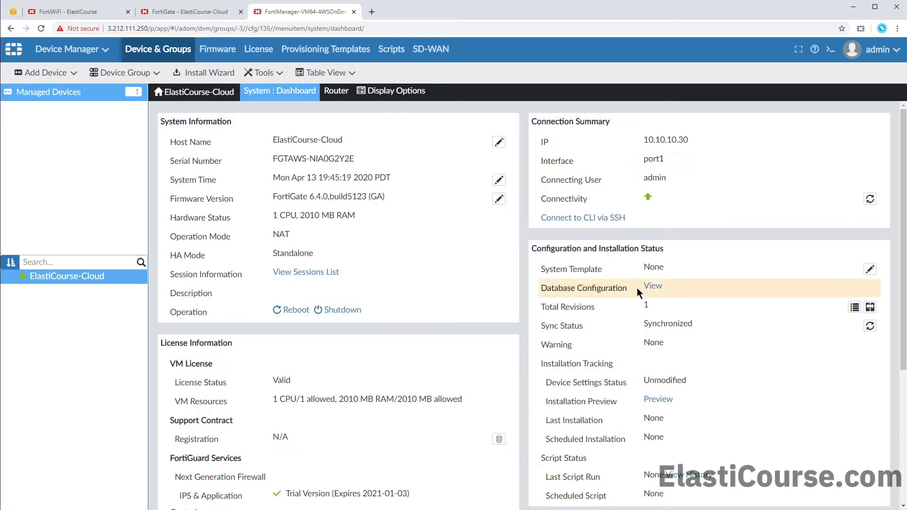
- View ElastiCourse-Cloud's database configuration, download it as a .txt file and open it
left_click(652, 288)
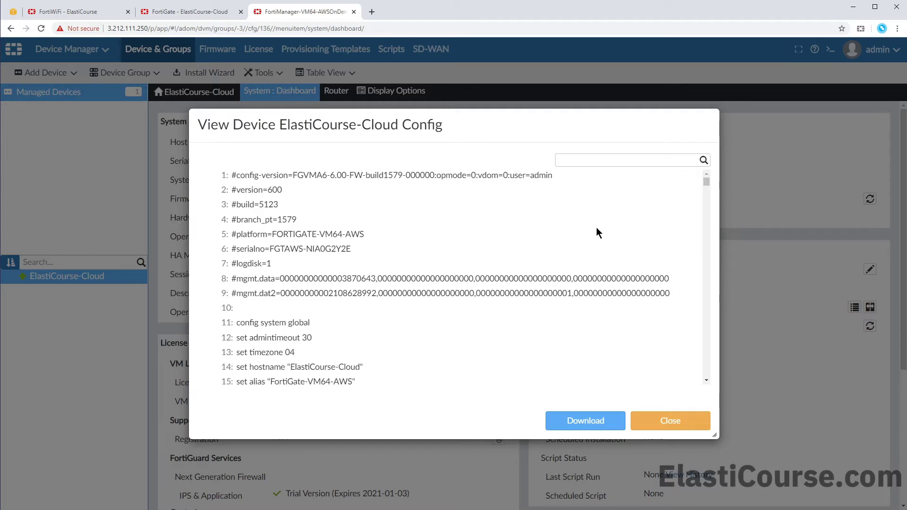
scroll(590, 225, "down", 2)
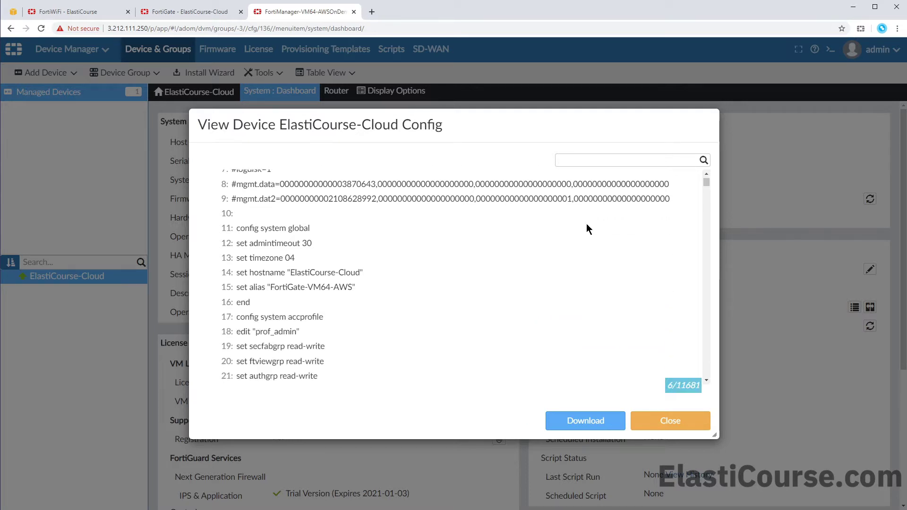
left_click_drag(382, 274, 287, 273)
scroll(340, 334, "down", 7)
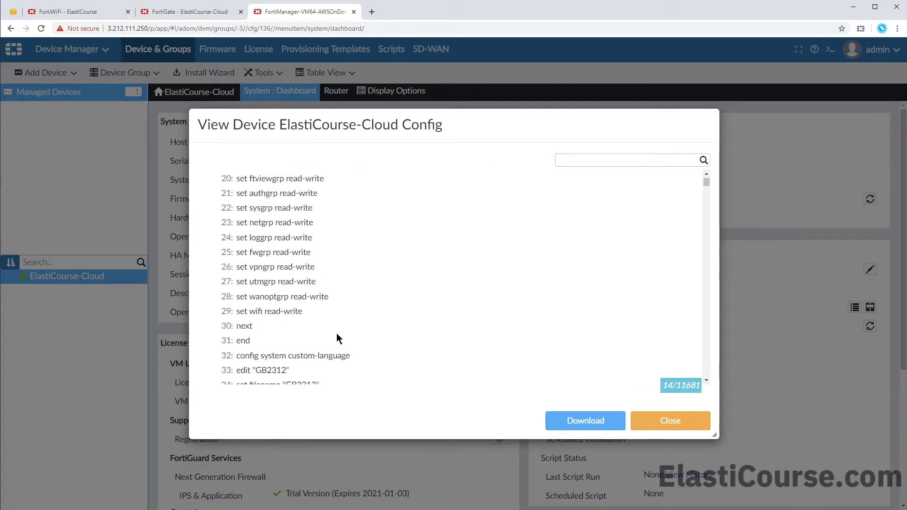
left_click_drag(706, 181, 641, 299)
scroll(641, 300, "down", 15)
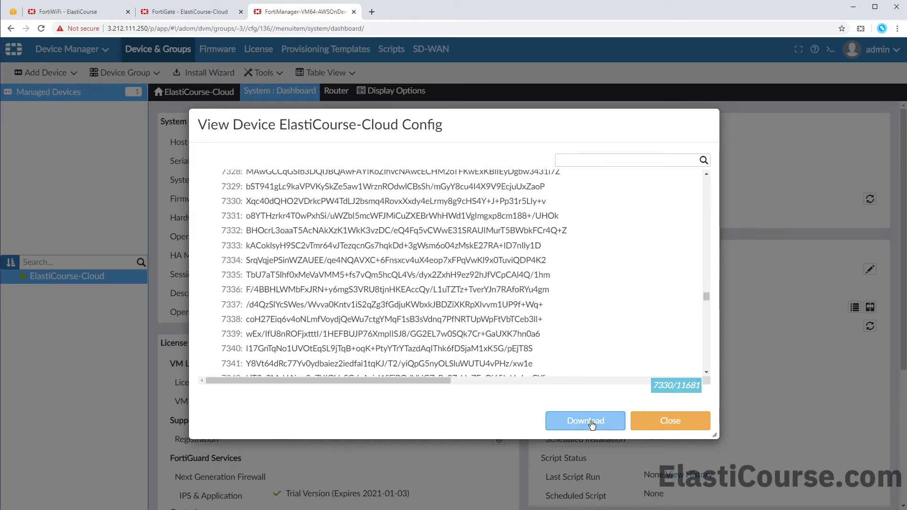
left_click(586, 421)
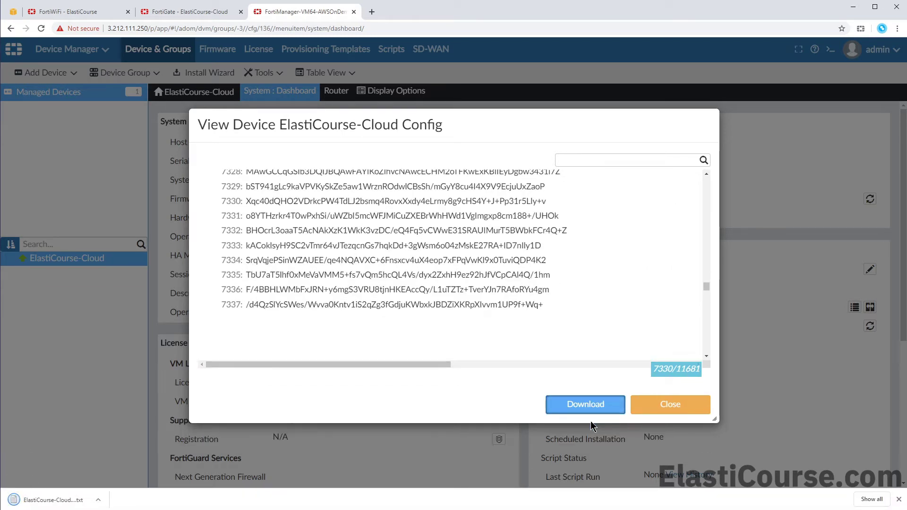
left_click(82, 503)
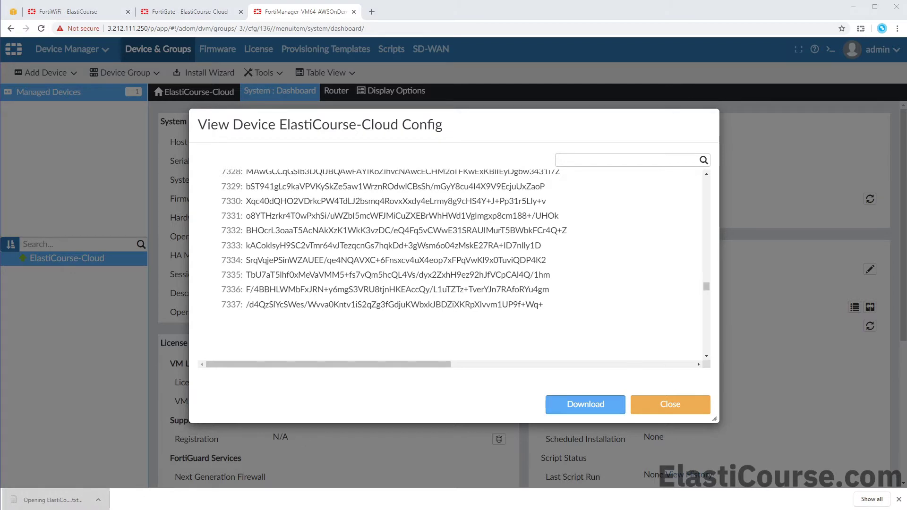
- Scroll through ElastiCourse-Cloud_conf.txt in Notepad, then mark the dashboard's Total Revisions row
left_click_drag(783, 73, 262, 89)
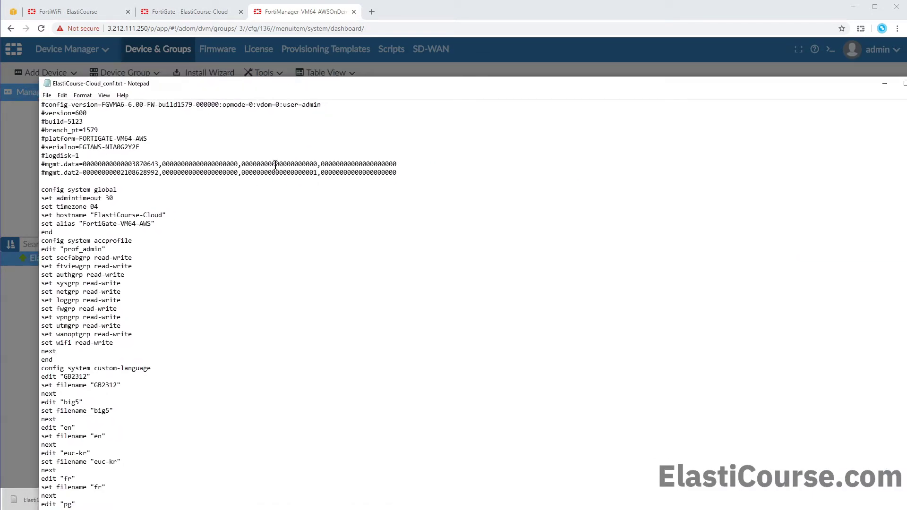
scroll(275, 164, "down", 20)
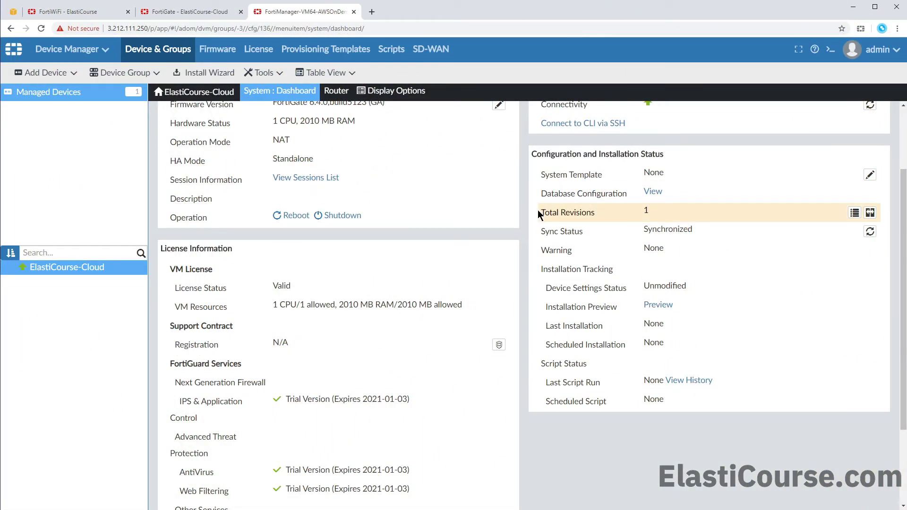
left_click_drag(537, 209, 594, 220)
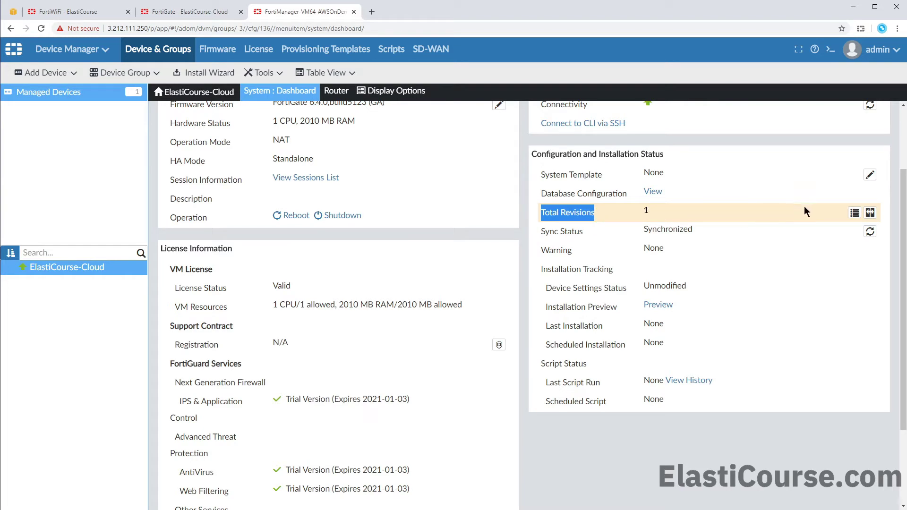
- Review the single Retrieved revision 1 from 2020-04-13 in revision history, then close it
left_click(854, 214)
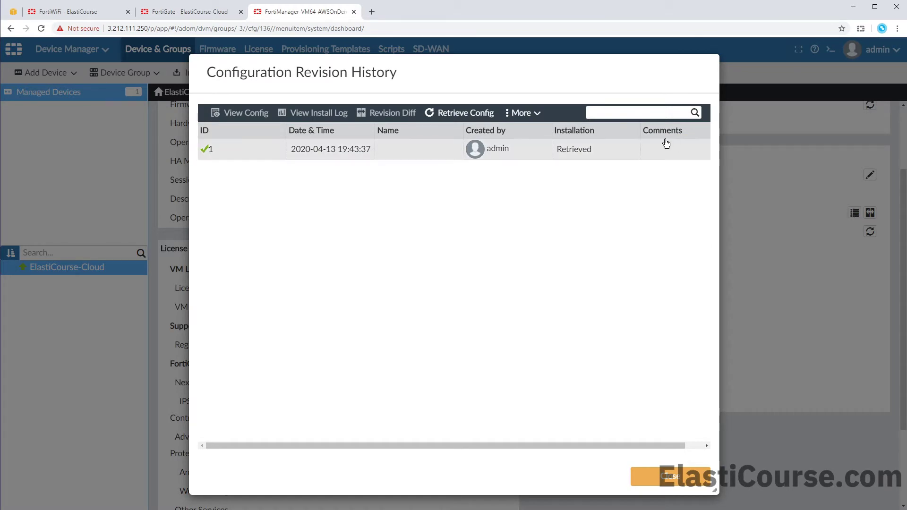
left_click(666, 143)
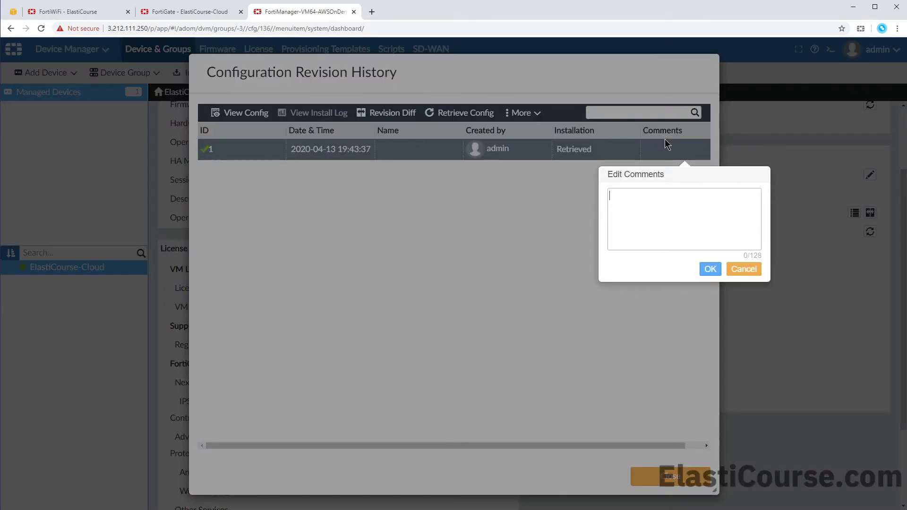
left_click(745, 268)
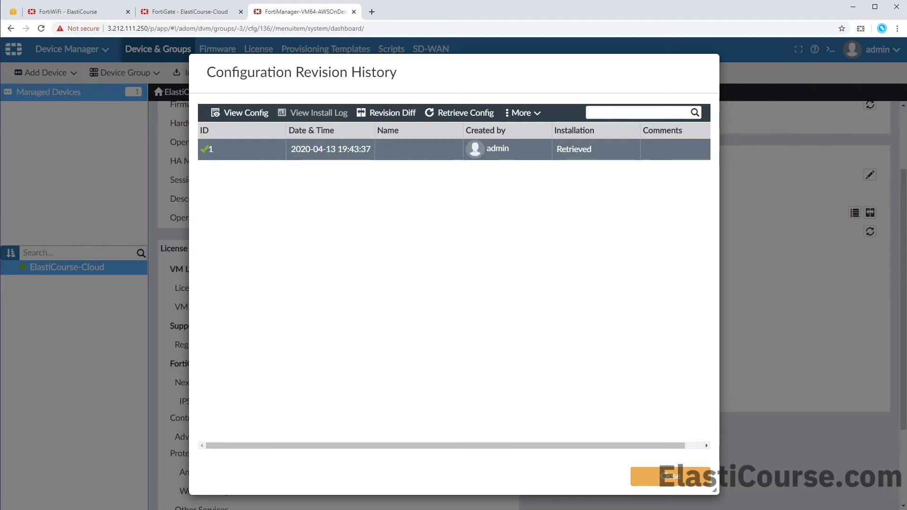
left_click(675, 476)
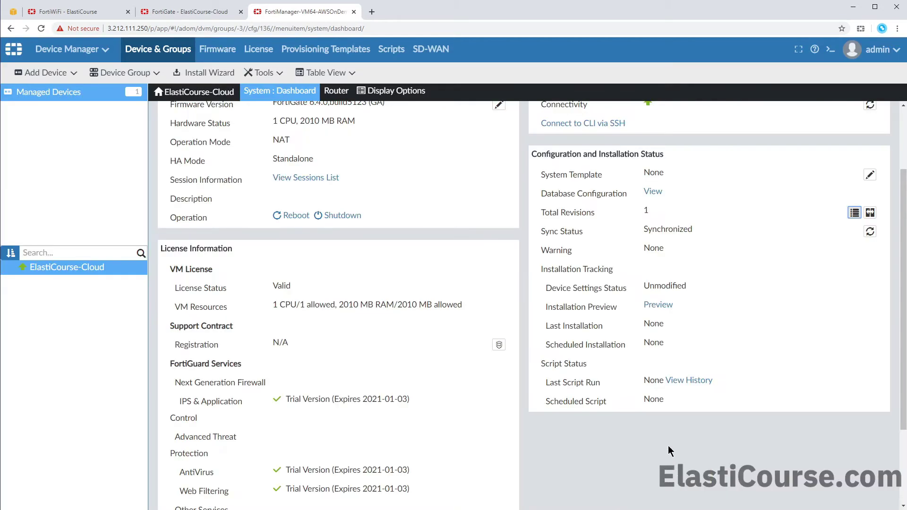
- View ElastiCourse-Cloud's static routes, then its interface list, selecting the fortilink interface
scroll(668, 446, "up", 2)
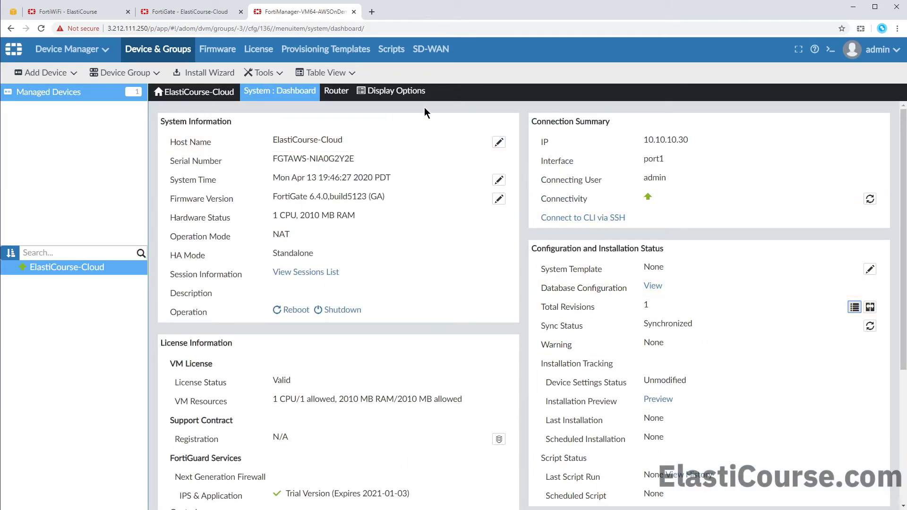
left_click(336, 91)
left_click(335, 110)
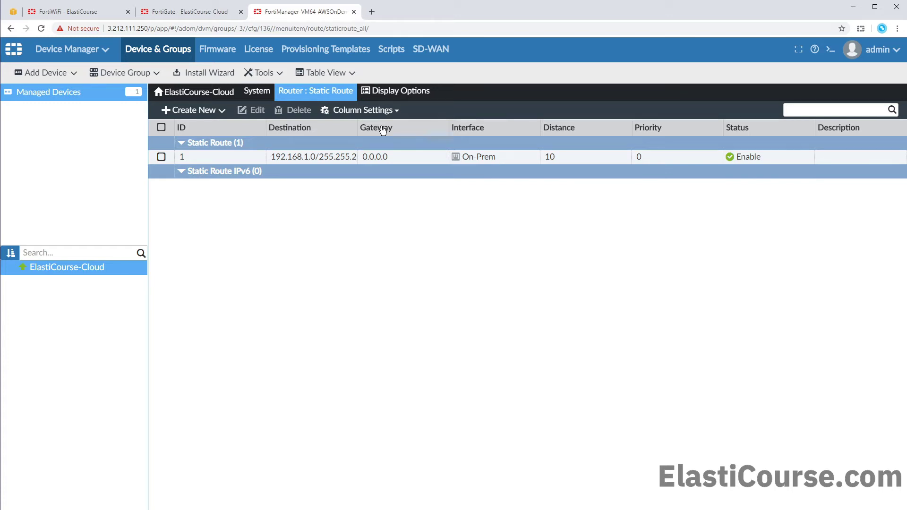
left_click(257, 91)
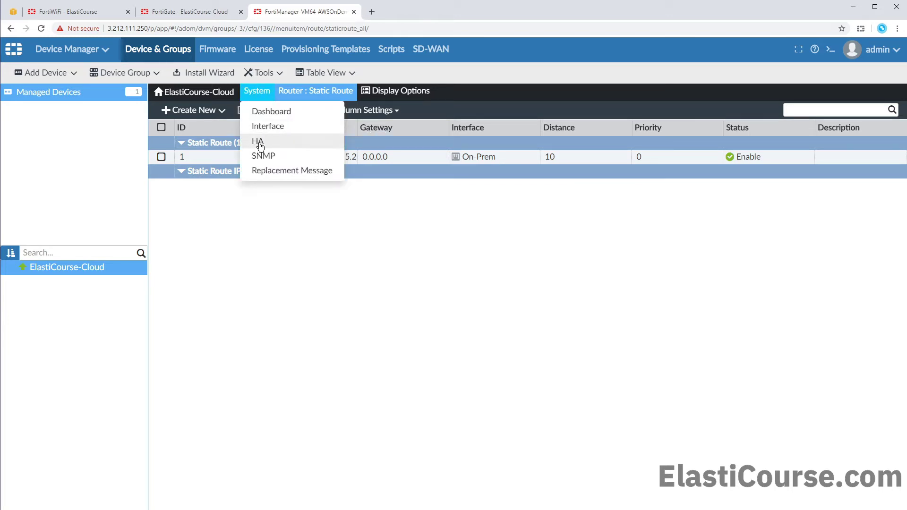
left_click(263, 126)
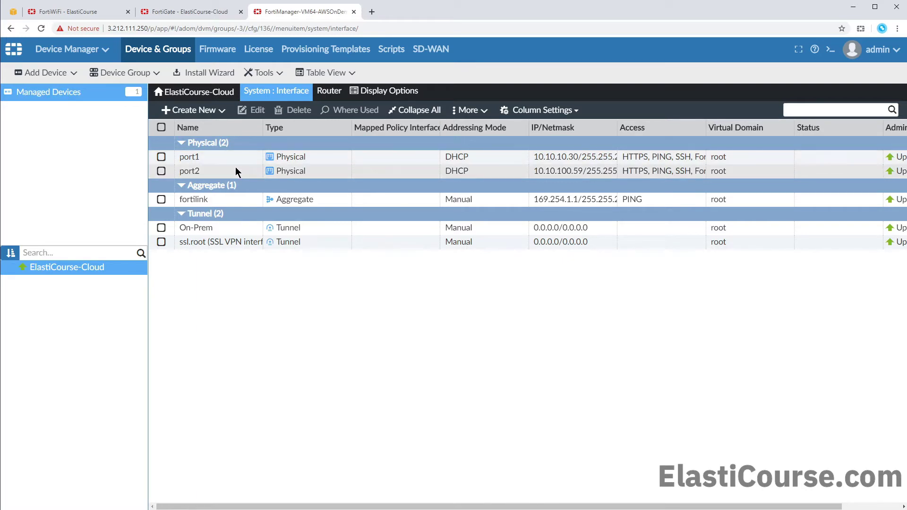
left_click(237, 207)
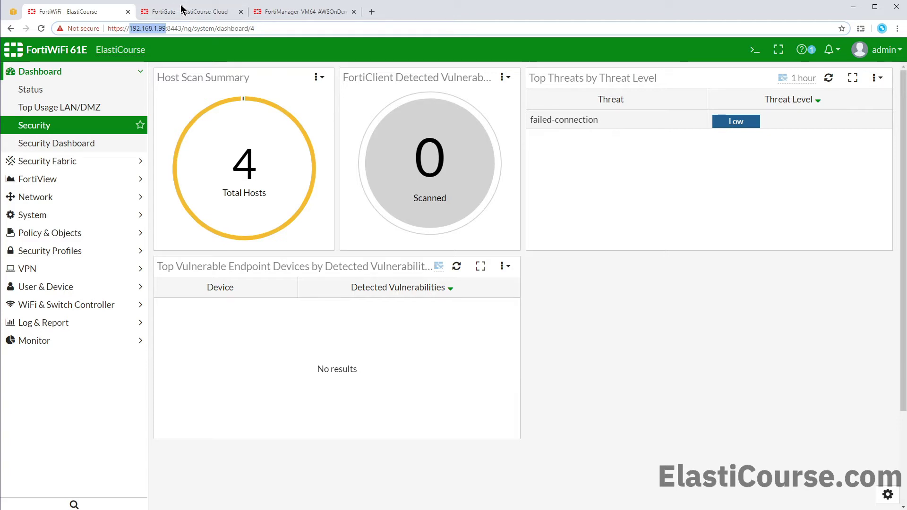
- From ElastiCourse-Cloud's CLI console, run exe ping 192.168.1.99 and get 5 of 5 replies
left_click(179, 11)
left_click(754, 49)
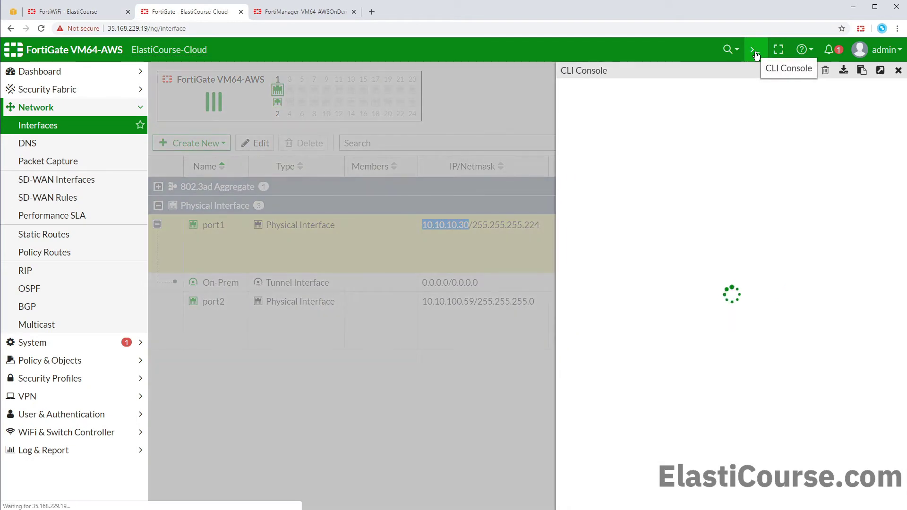
type("exe ping 19")
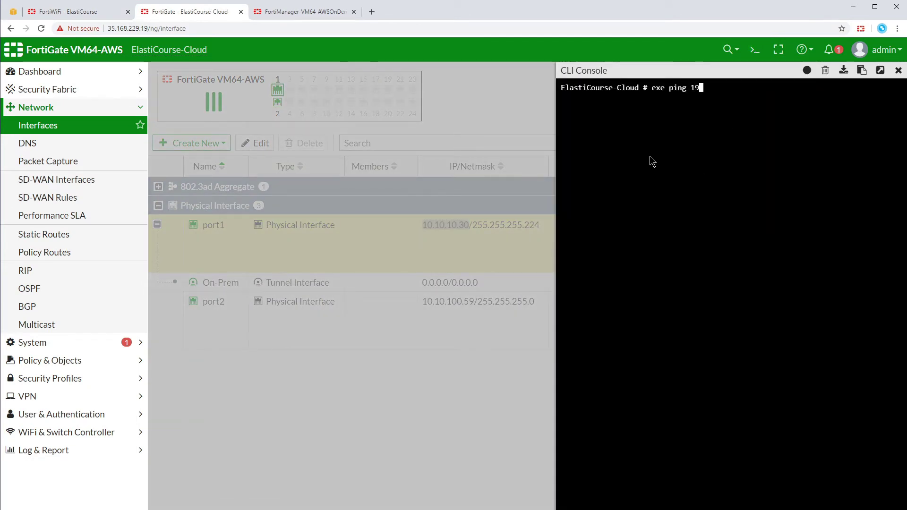
type("2.168.1.99")
key("Return")
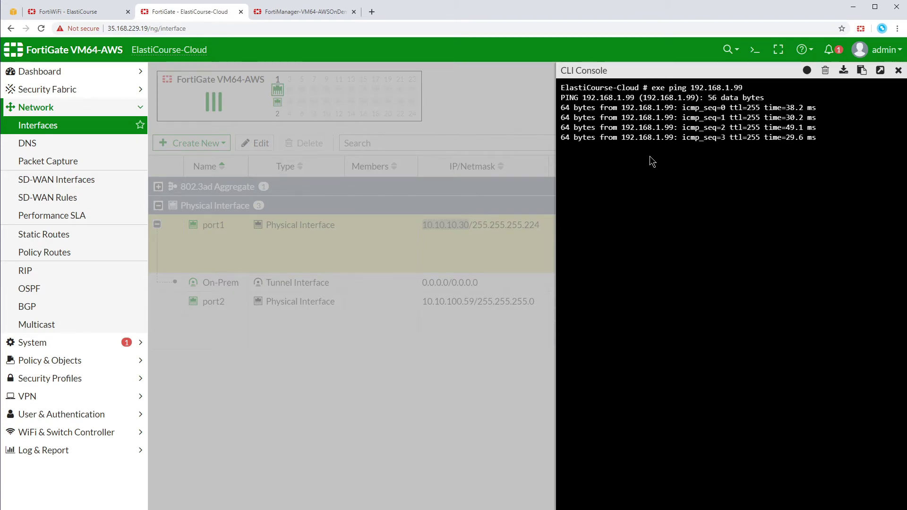
key("Return")
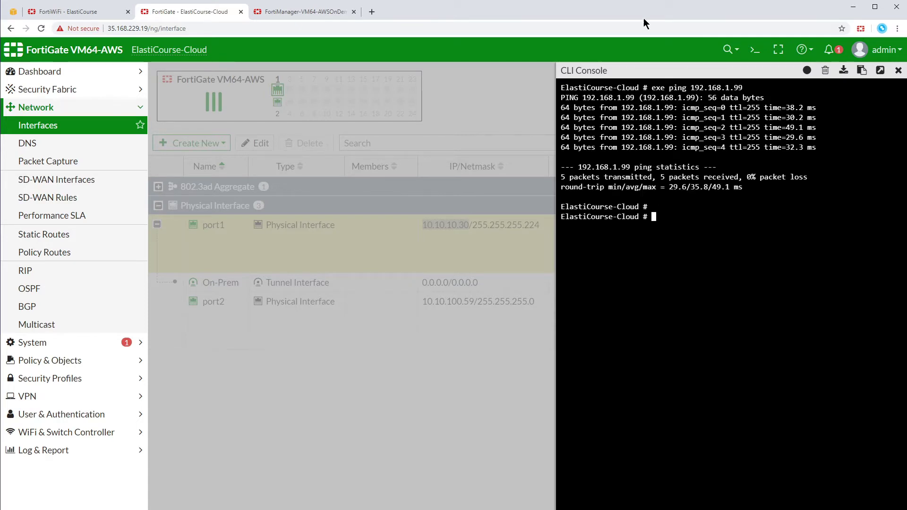
- In FortiManager, try to discover the device at 192.168.1.99 using the admin login and password
left_click(282, 15)
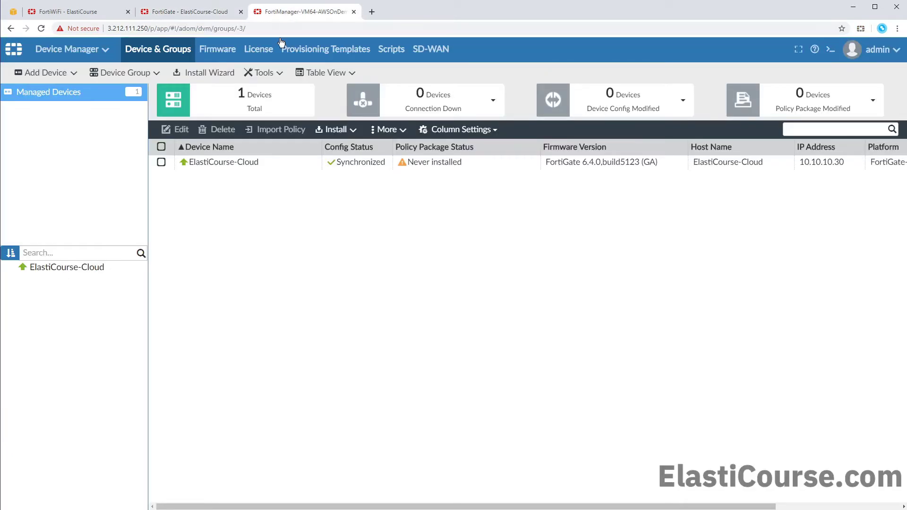
left_click(52, 73)
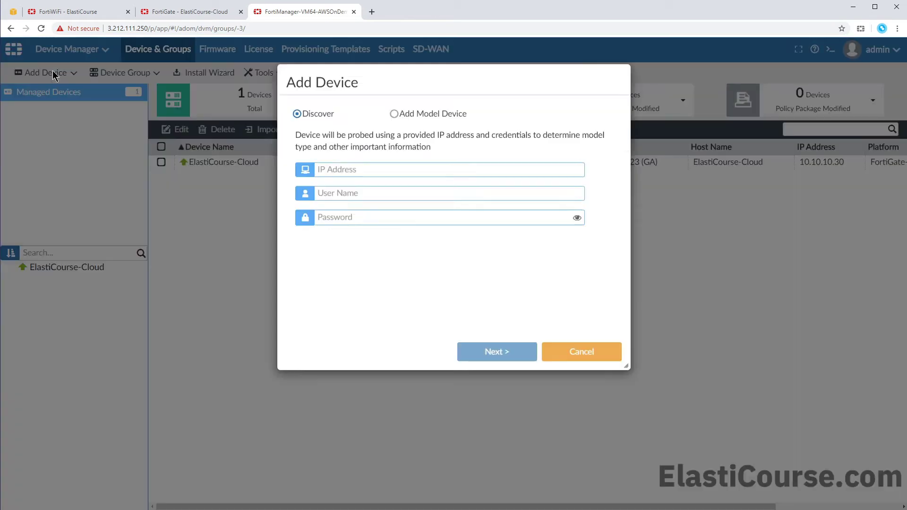
type("192.168.1.99")
left_click(358, 253)
type("admin")
key("Tab")
type("****")
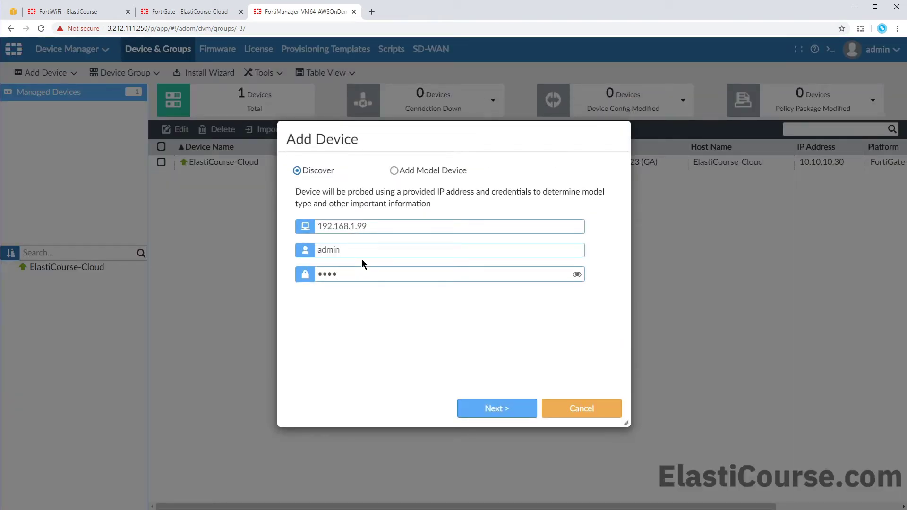
left_click(528, 410)
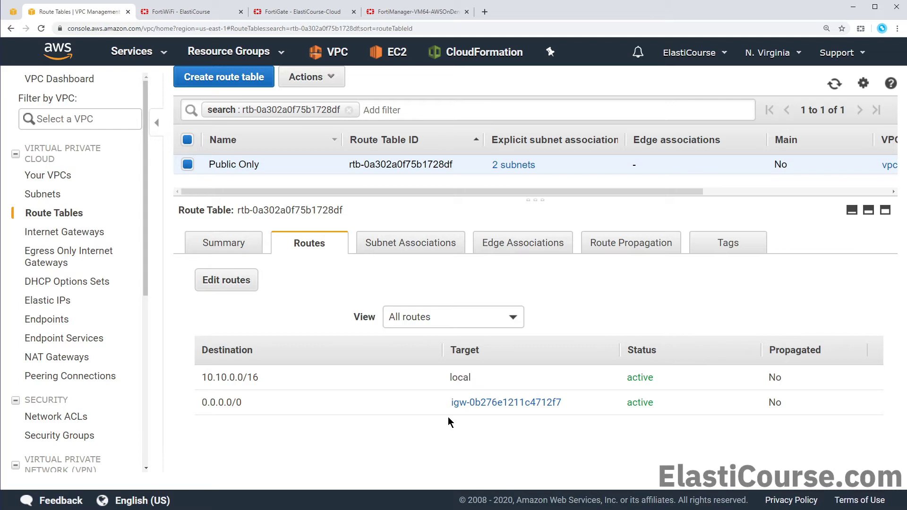
- Add a Public Only route sending 192.168.1.0/24 to the Fortigate-Public network interface and save it
left_click(226, 280)
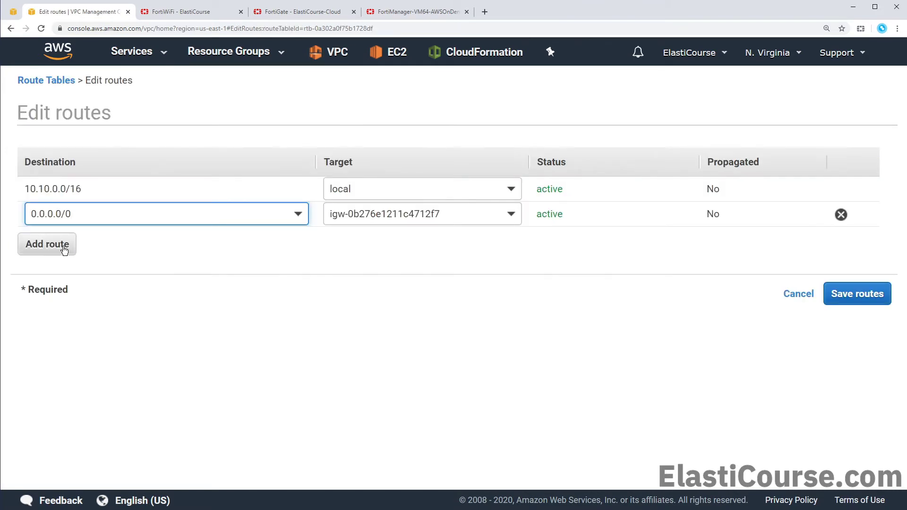
left_click(65, 250)
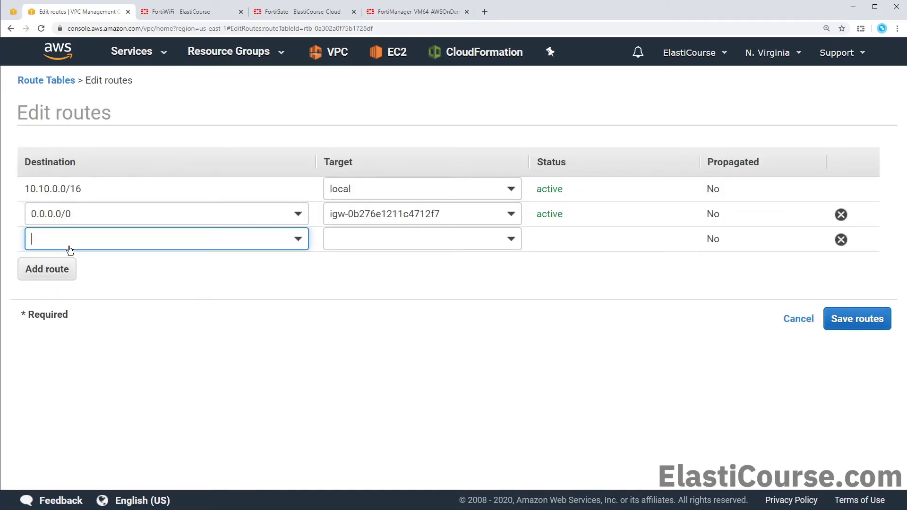
type("192.168.")
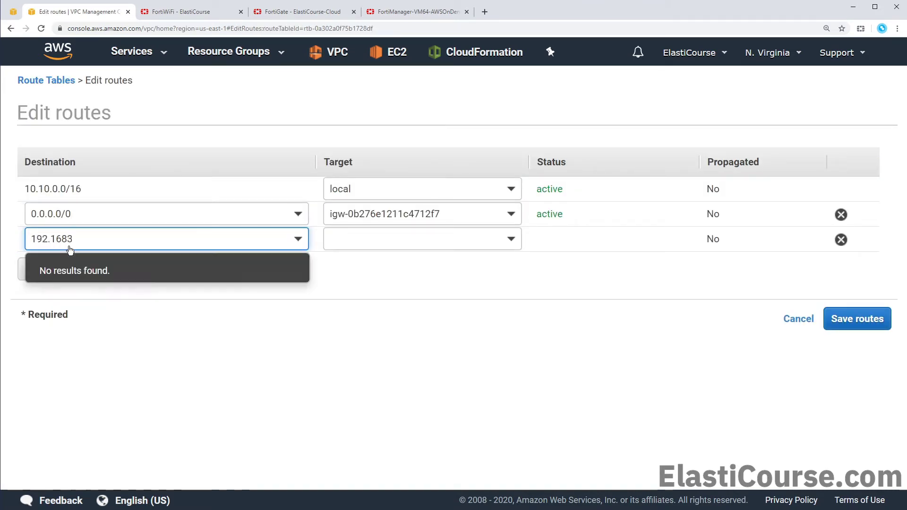
type("1.0")
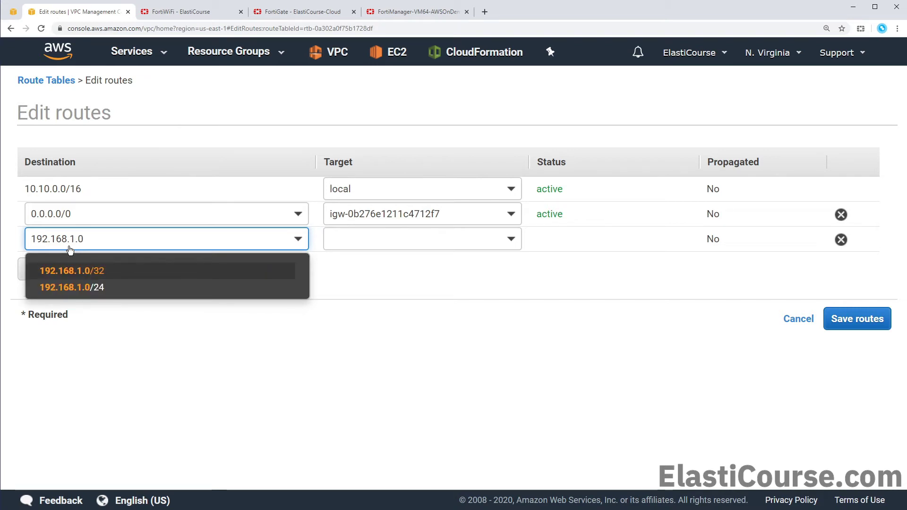
type("/24")
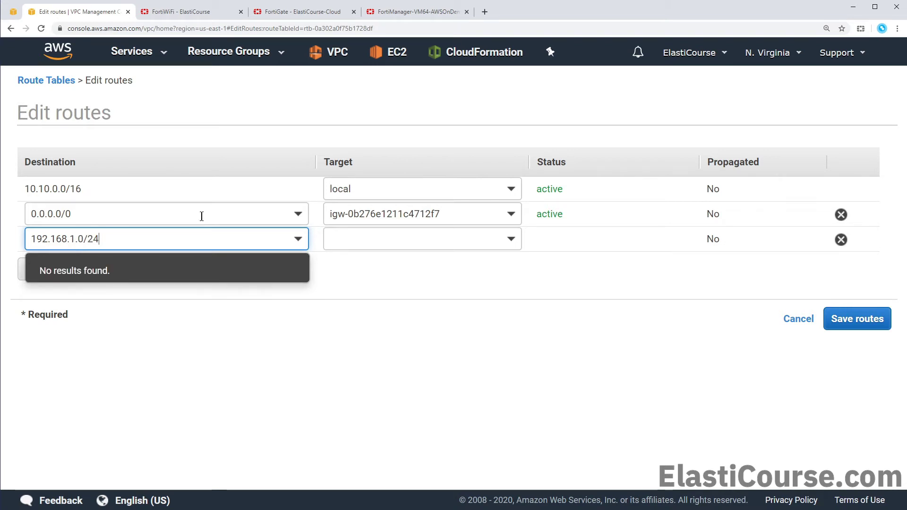
left_click(379, 250)
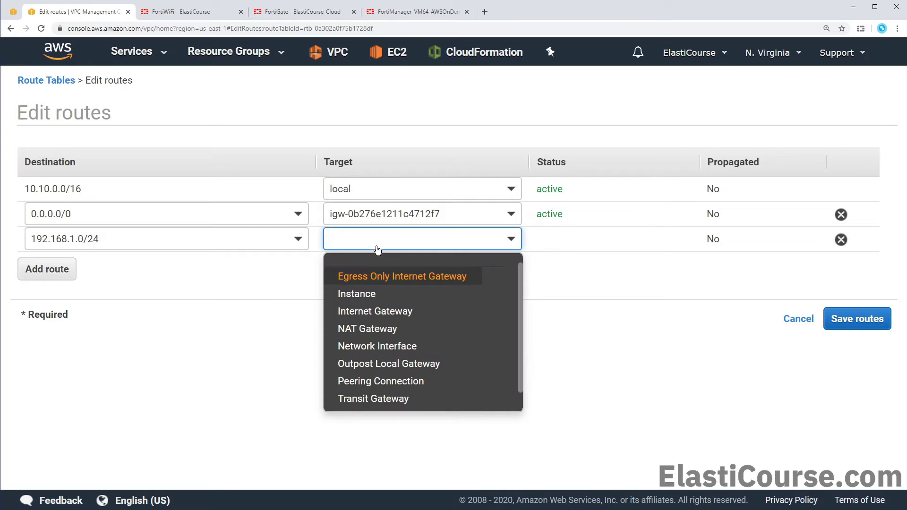
left_click(407, 346)
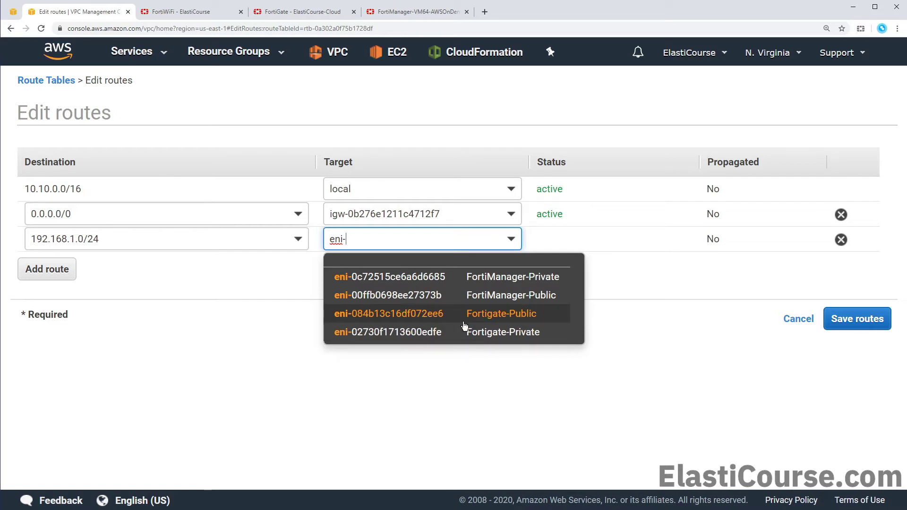
left_click(464, 313)
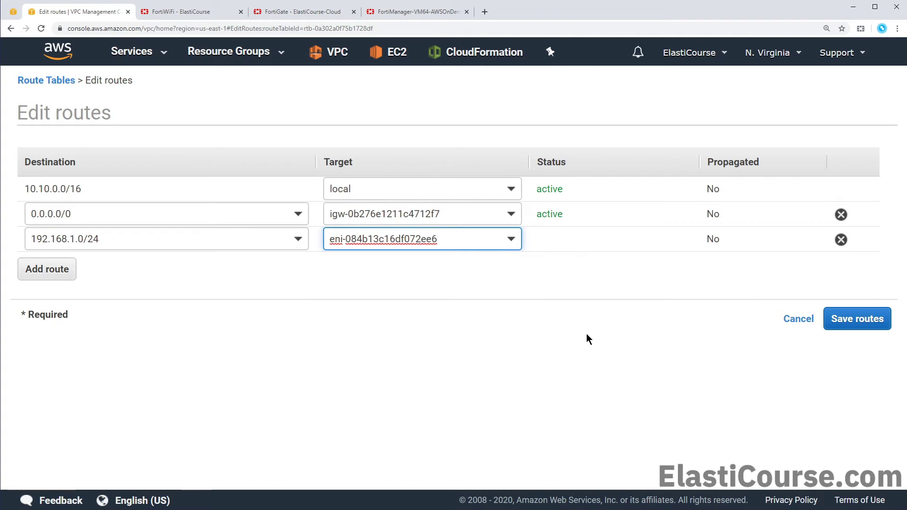
left_click(857, 319)
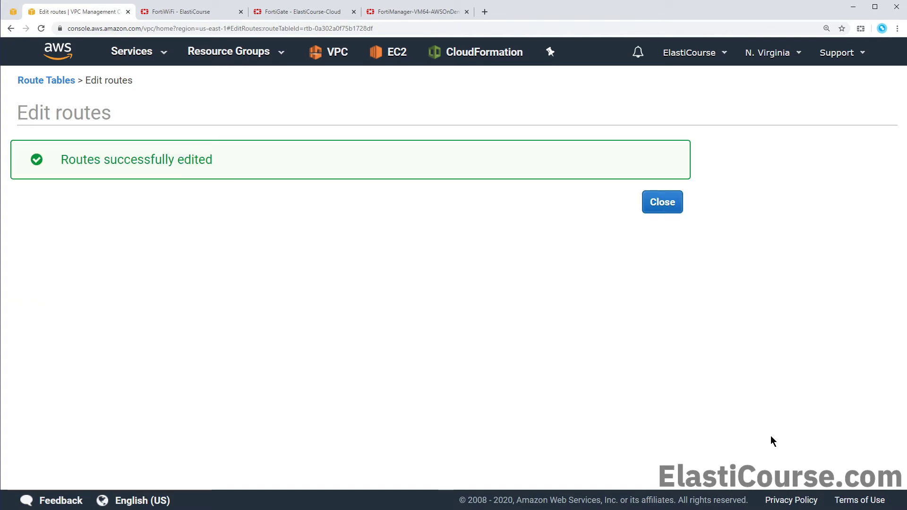
- Close the confirmation and return to the updated Public Only route table
left_click(672, 203)
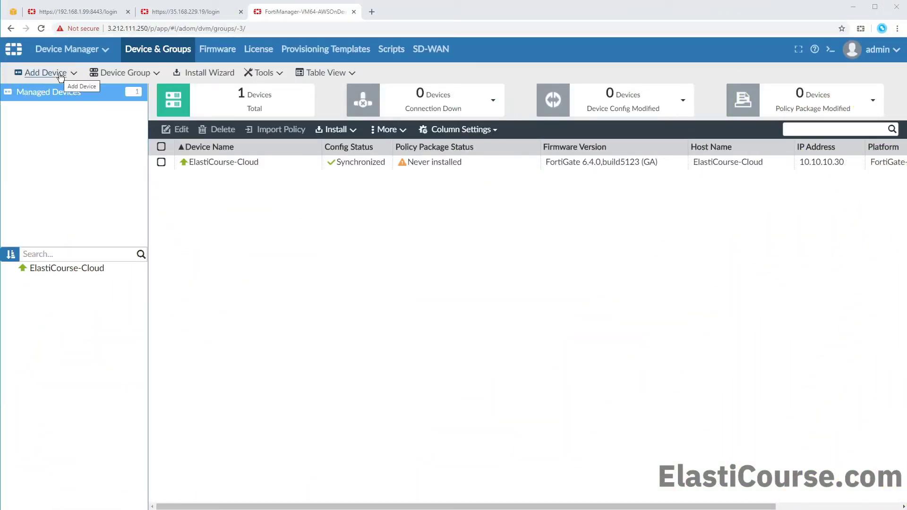
- Discover the FortiWiFi at 192.168.1.99 with the admin login and password, and add it as ElastiCourse
left_click(45, 72)
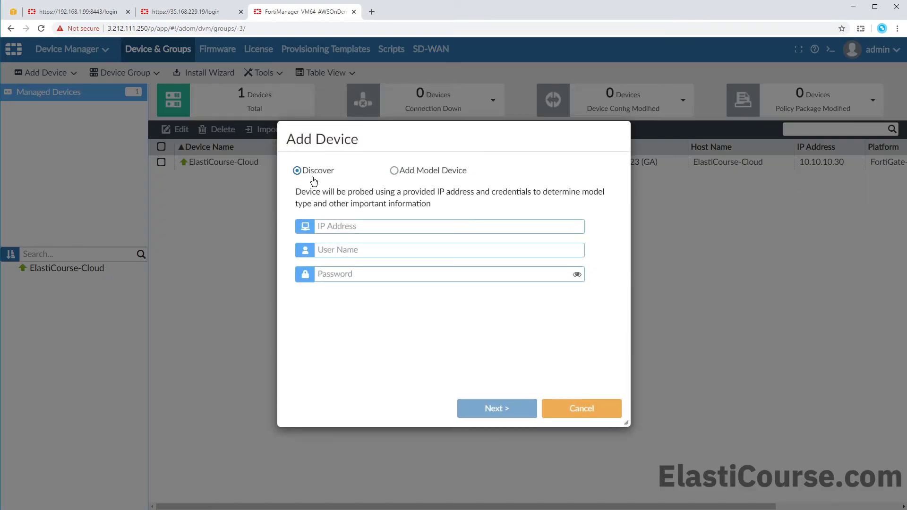
type("192.168.1.99admin")
key("Tab")
type("*********")
left_click(472, 407)
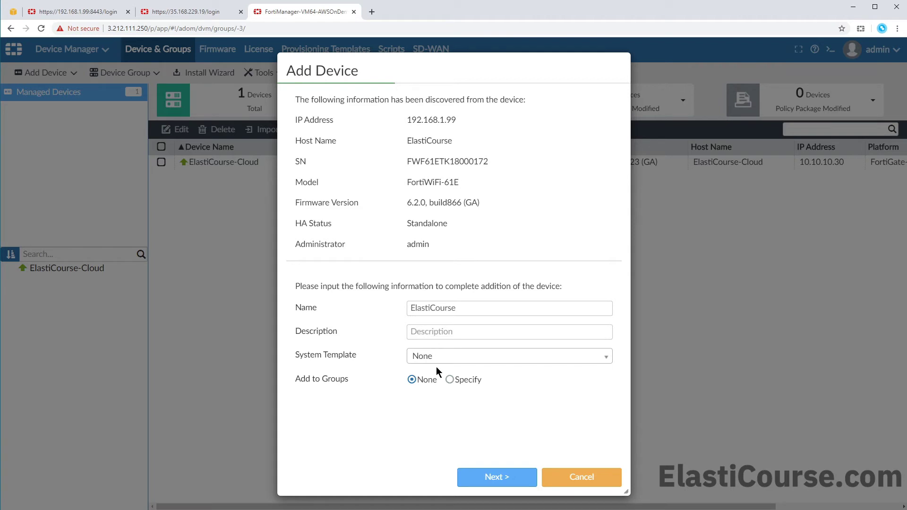
left_click(502, 482)
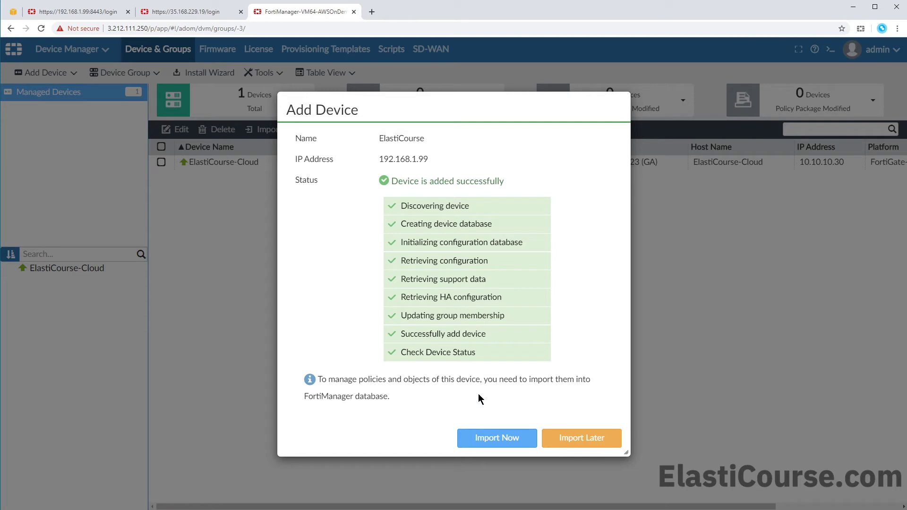
- Finish adding ElastiCourse with Import Later, open its dashboard, and ping 8.8.8.8 over SSH
left_click(571, 435)
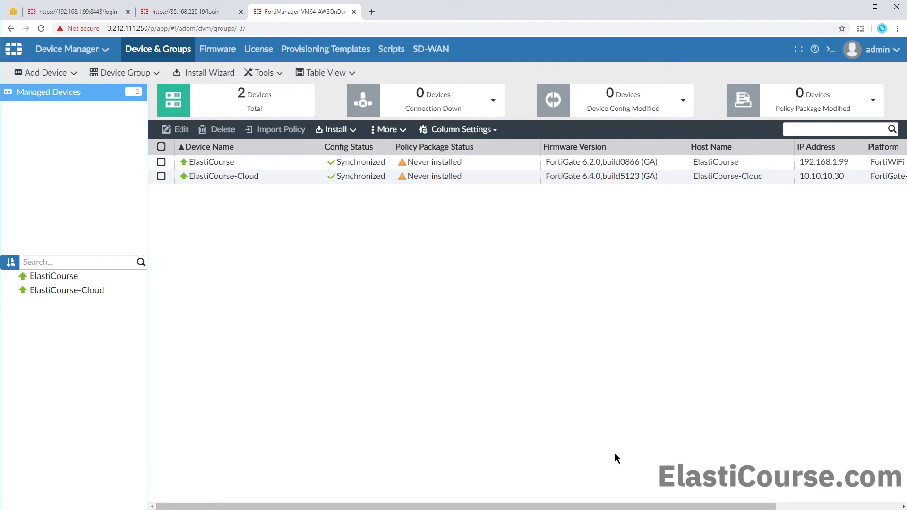
double_click(265, 166)
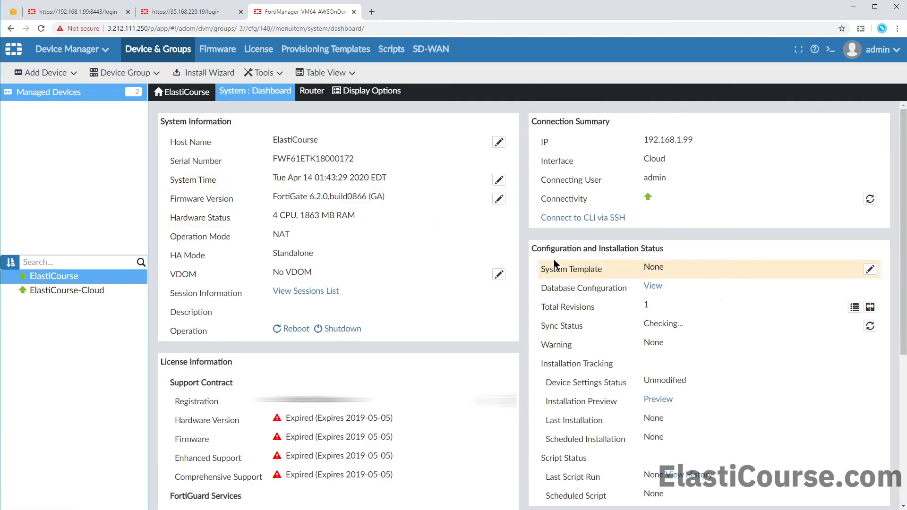
left_click(584, 218)
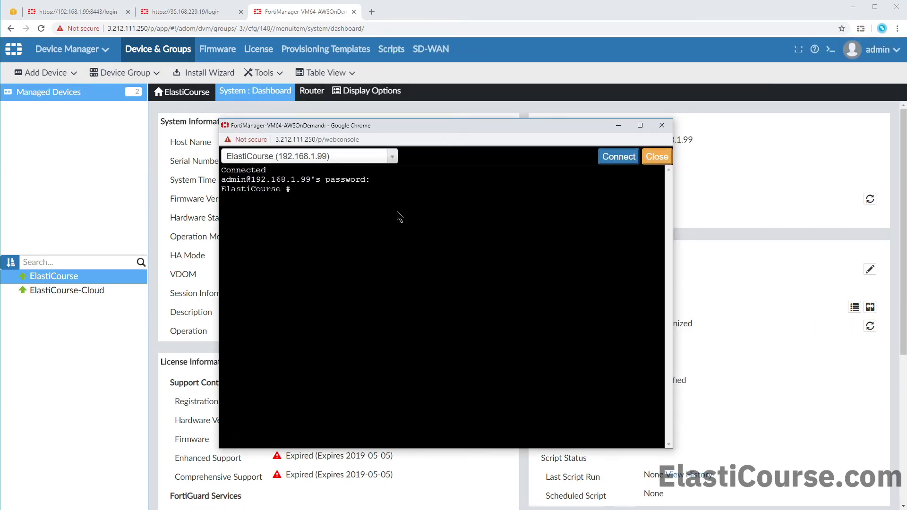
type("exe ping 8.8.8.8")
key("Return")
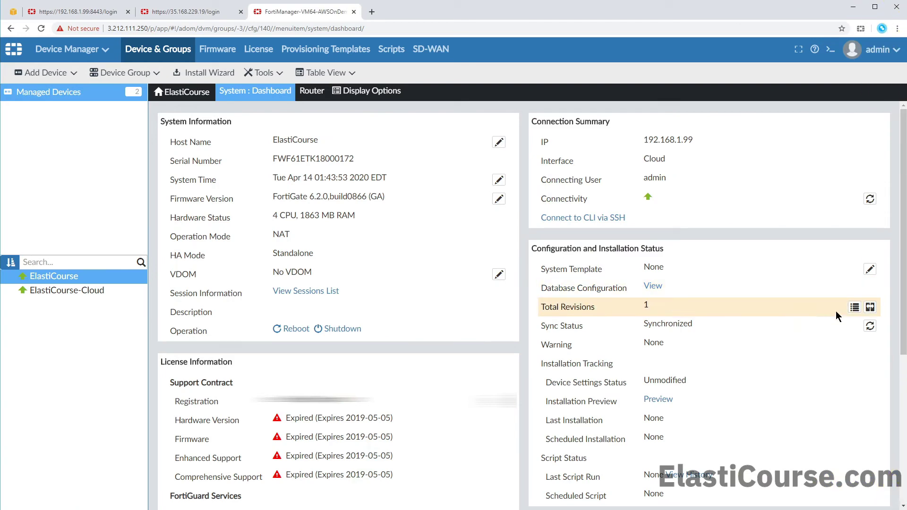
- View ElastiCourse's configuration revision 1 and download it to a file
left_click(855, 306)
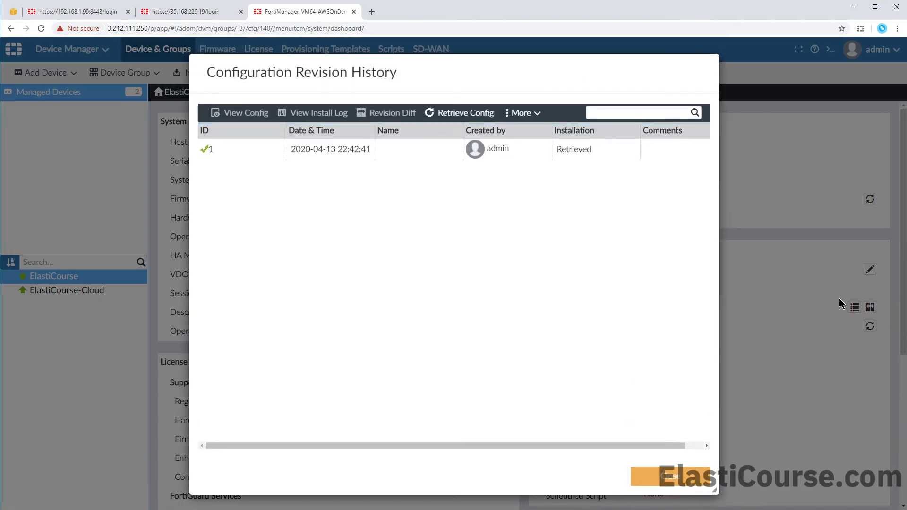
left_click(425, 155)
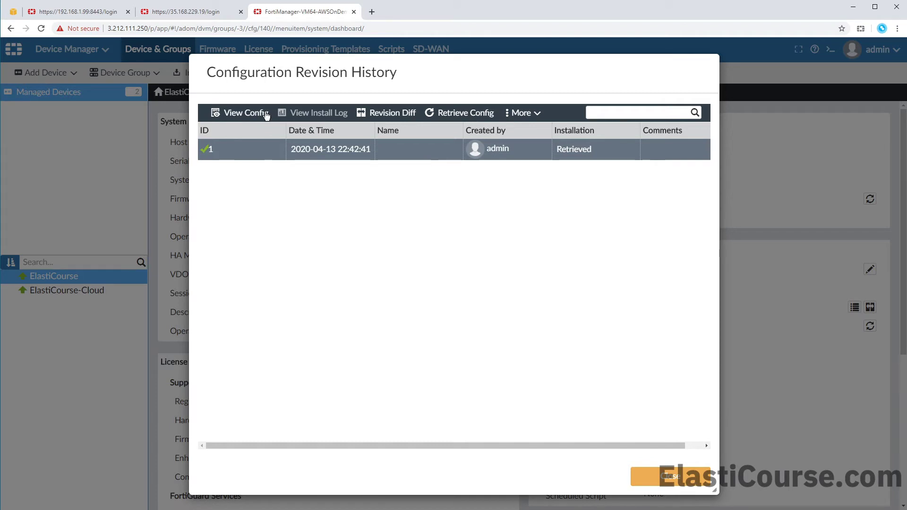
left_click(251, 112)
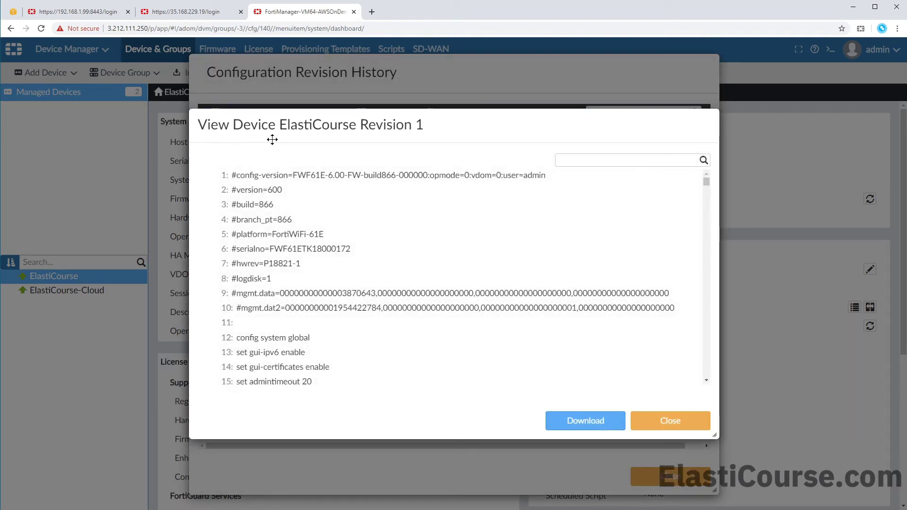
scroll(309, 230, "down", 10)
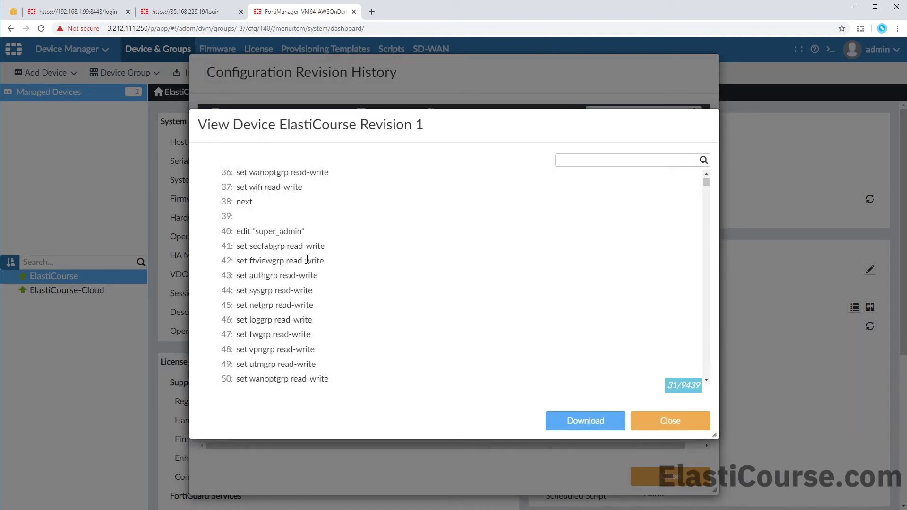
left_click(606, 420)
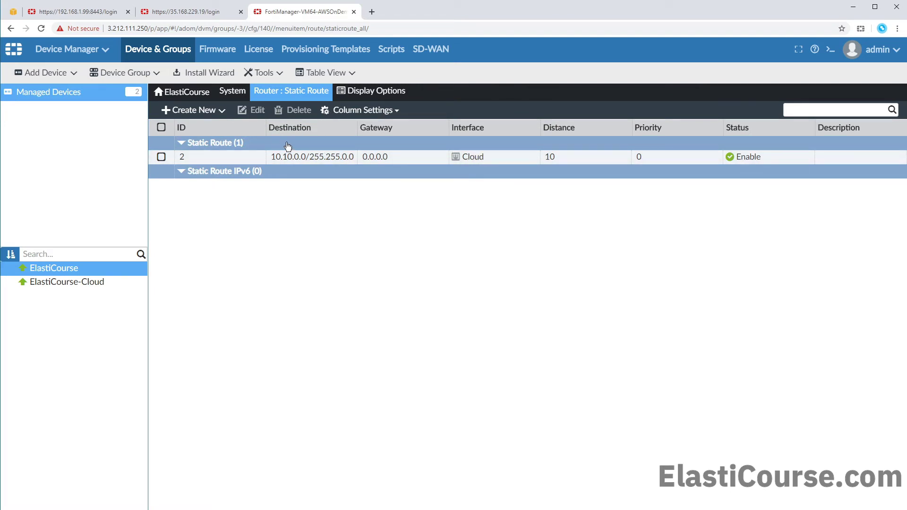
- Open ElastiCourse's System > SNMP settings page
left_click(233, 92)
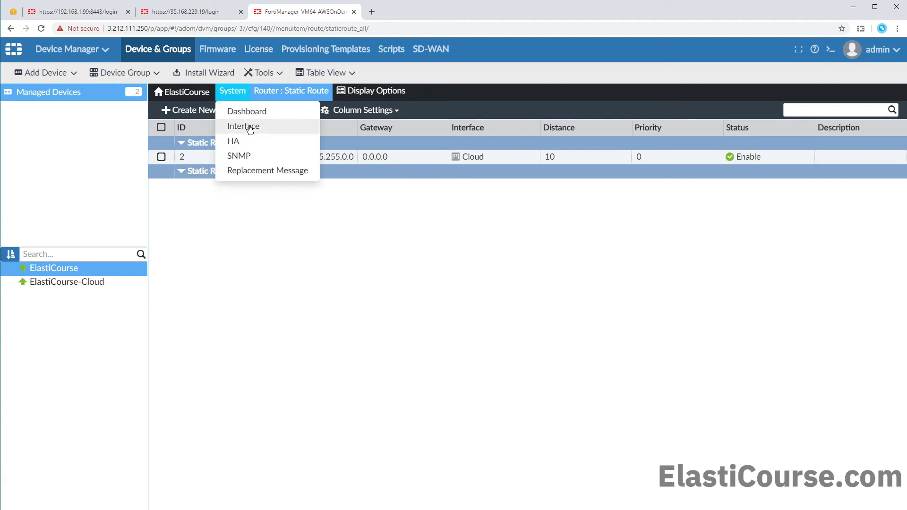
left_click(245, 156)
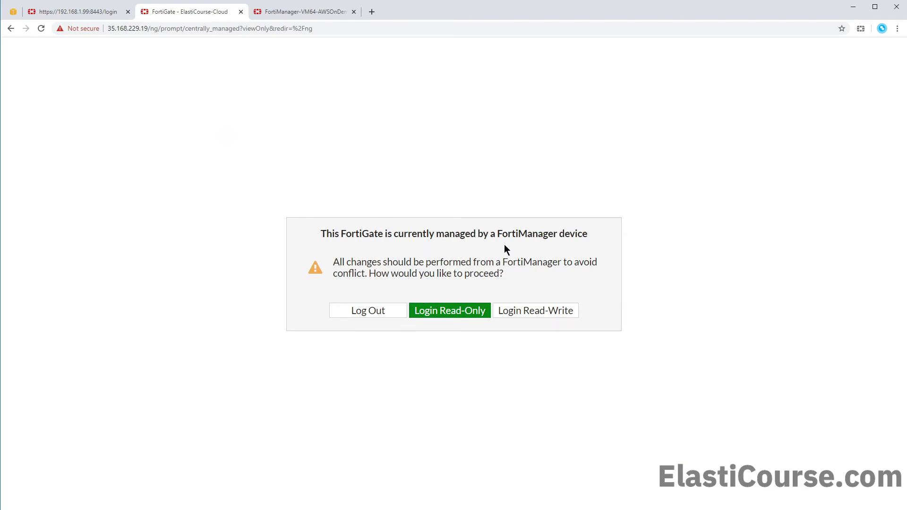
- Log in read-only to ElastiCourse-Cloud and check its Central Management and admin menus
left_click(447, 313)
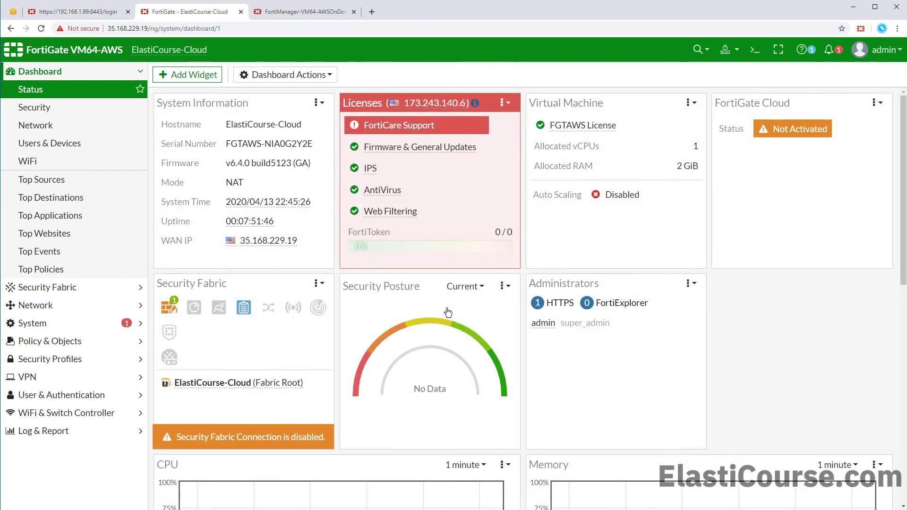
left_click(731, 57)
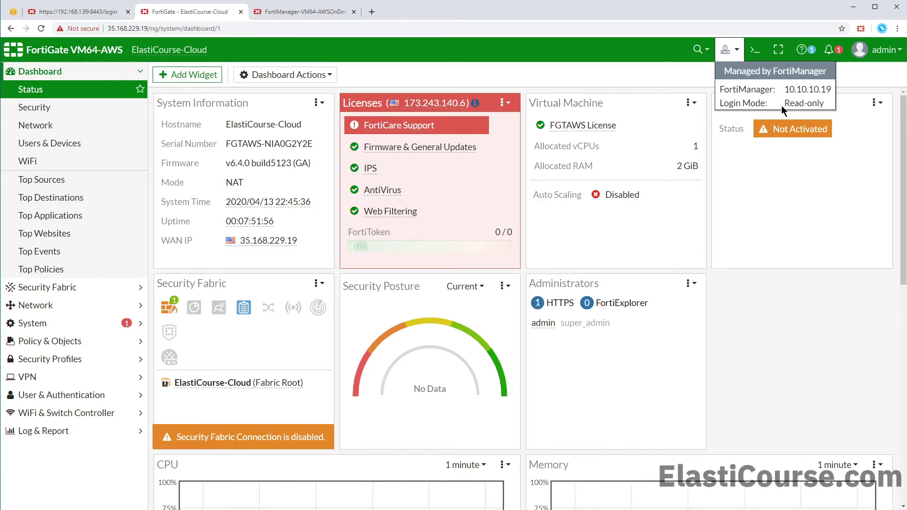
left_click(875, 59)
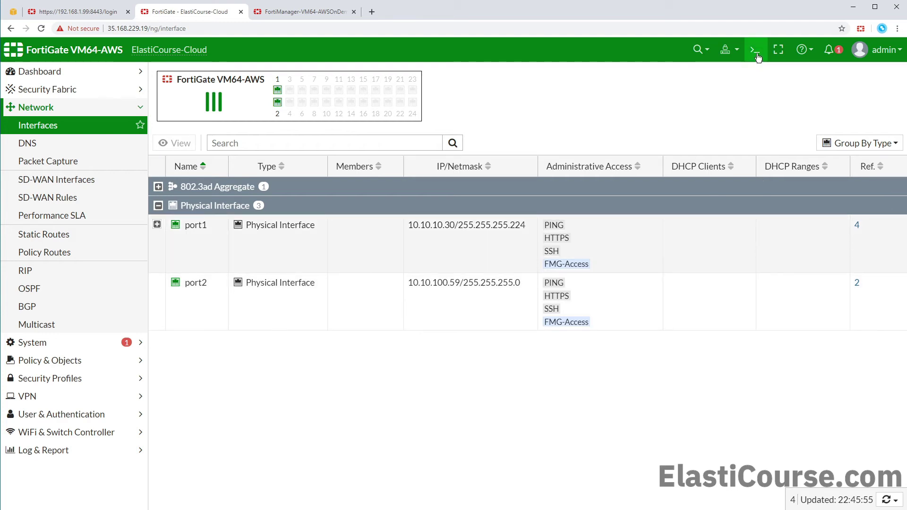
- In the CLI console, enter config system interface and list the current interface settings
left_click(754, 50)
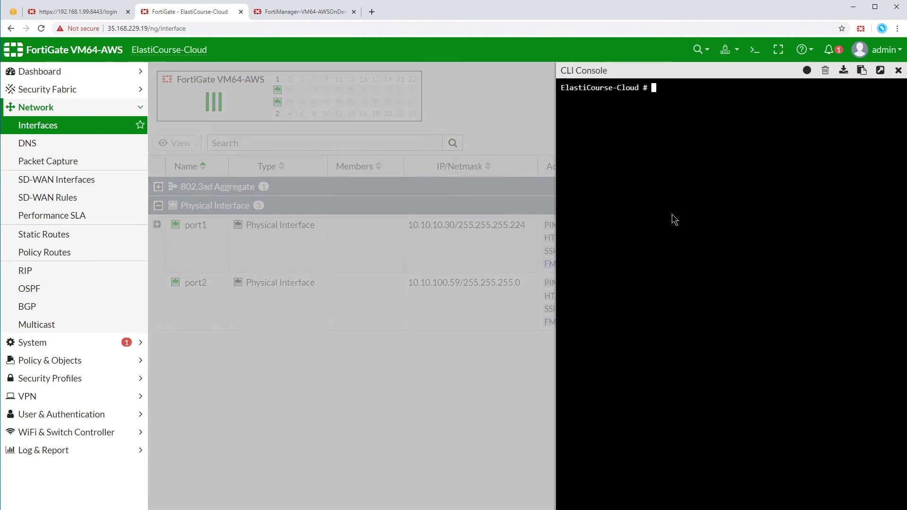
type("config system interface")
key("Return")
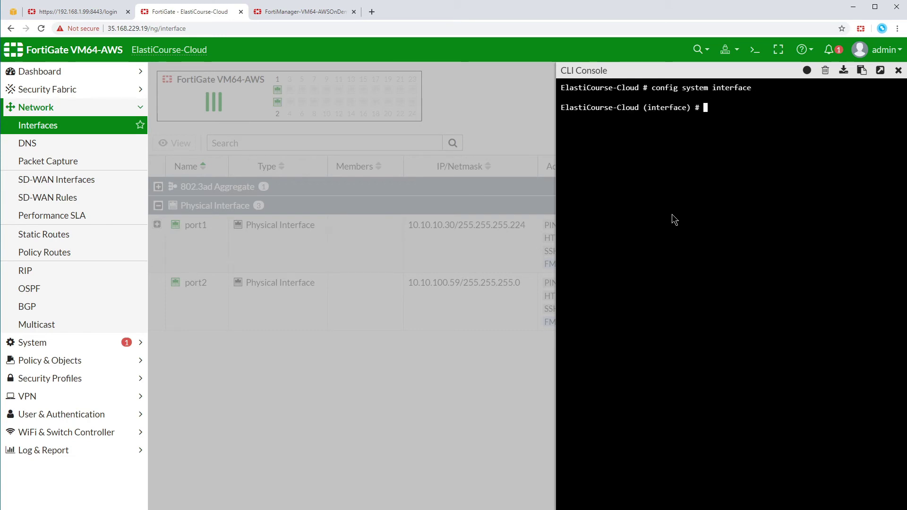
type("show")
key("Return")
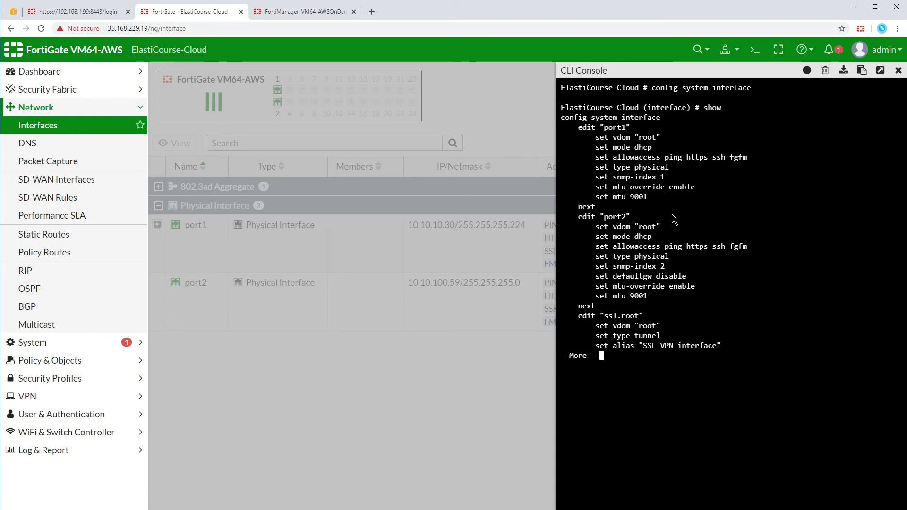
key("q")
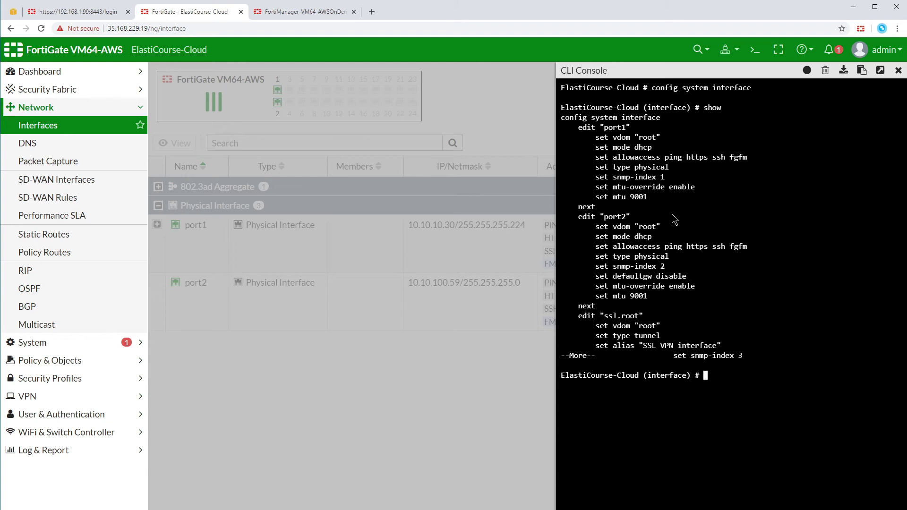
- Edit port2 to allow only ping, https and fgfm, dropping SSH, then exit with next
type("edit port2")
key("Return")
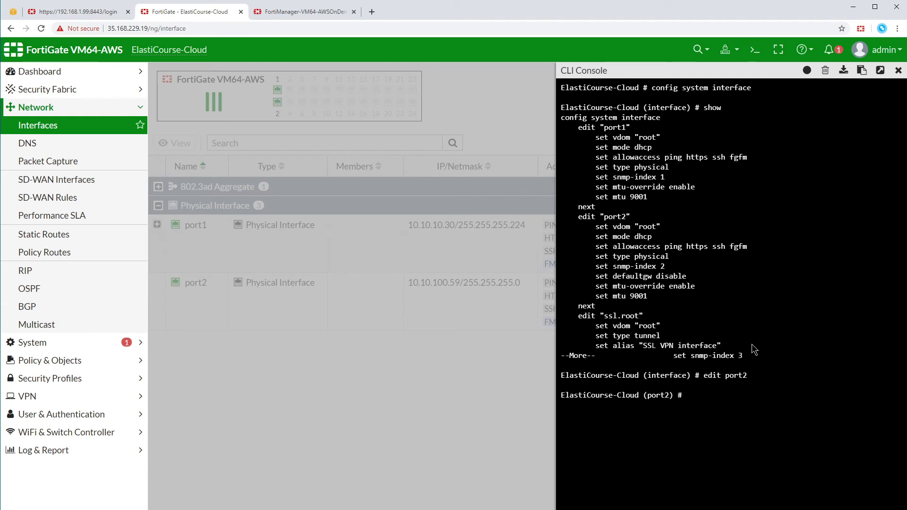
left_click_drag(596, 247, 704, 401)
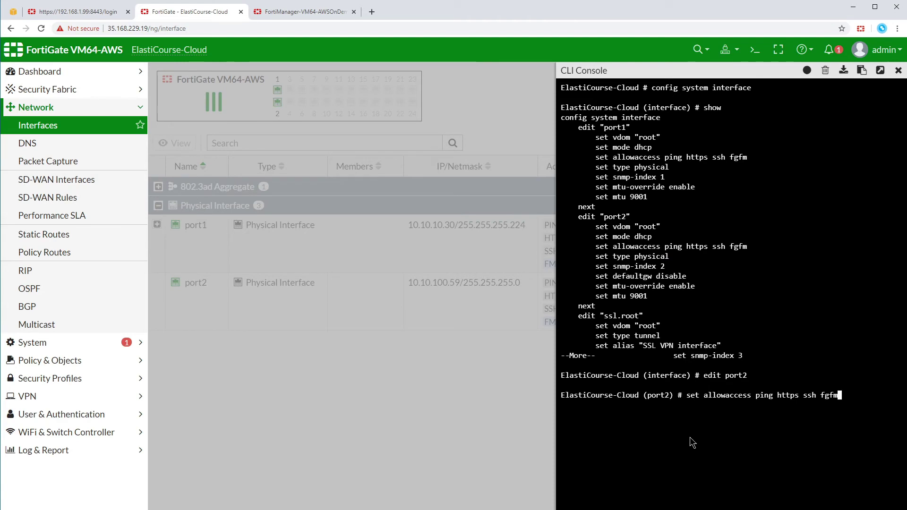
key("Left")
key("Left")
key("Left")
key("Left")
key("Left")
key("BackSpace")
key("BackSpace")
key("BackSpace")
key("BackSpace")
key("Return")
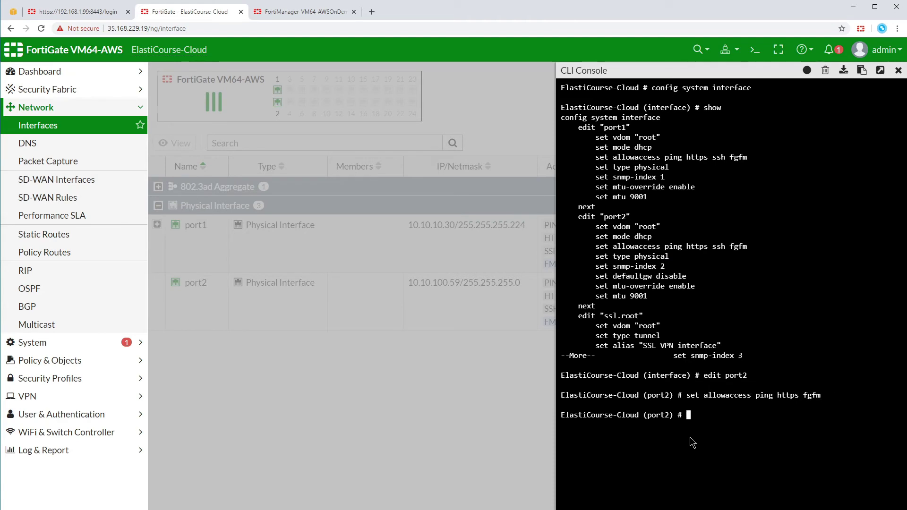
type("next")
key("Return")
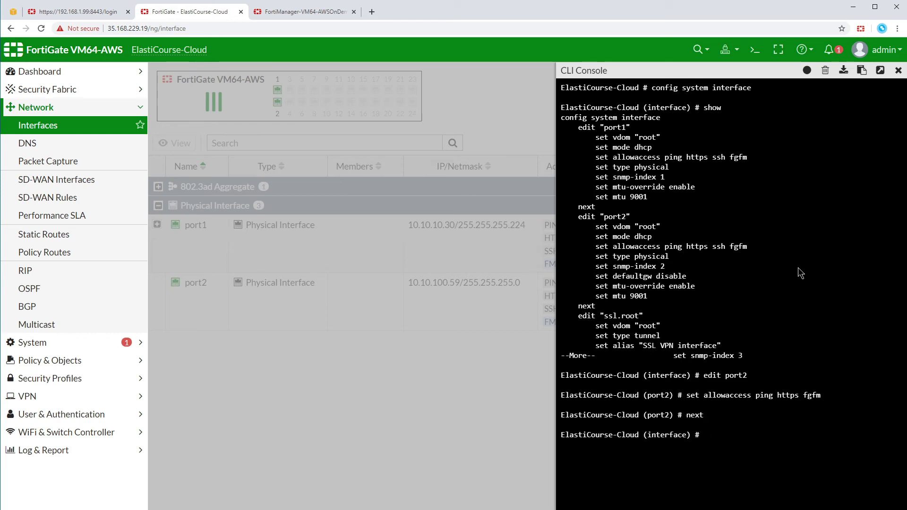
- Refresh interfaces and widen the Access column to confirm port2 lacks SSH, then select ElastiCourse-Cloud
left_click(897, 70)
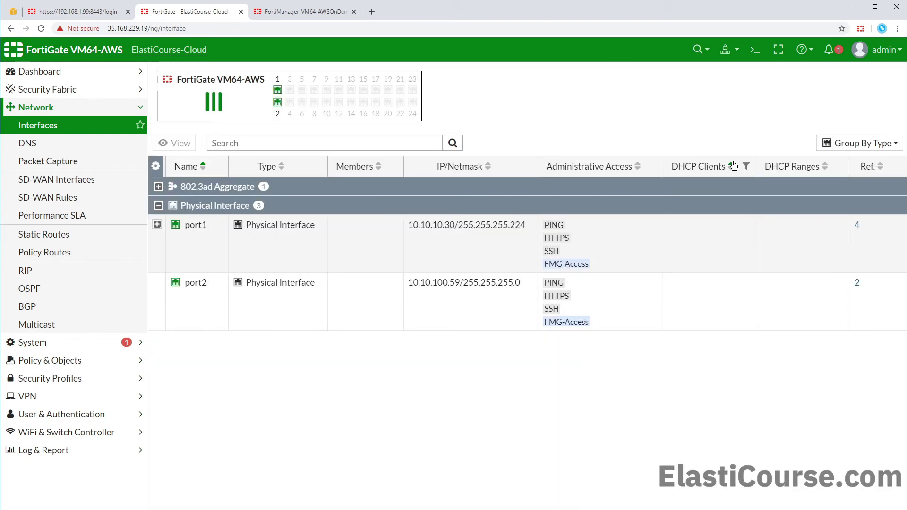
left_click(49, 132)
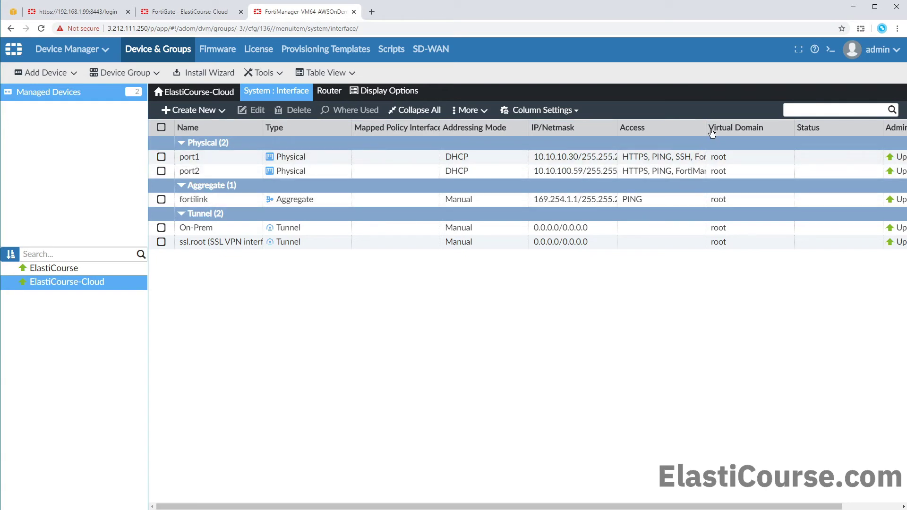
left_click_drag(702, 128, 769, 127)
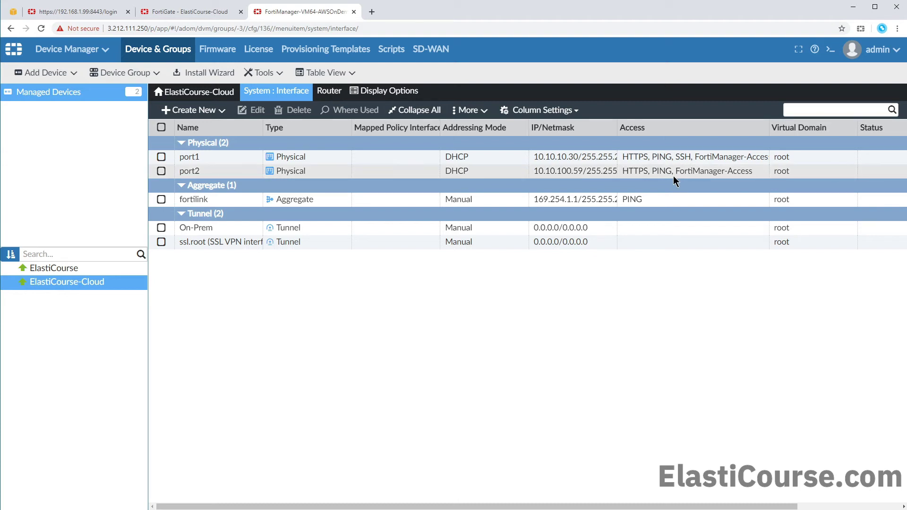
left_click(199, 96)
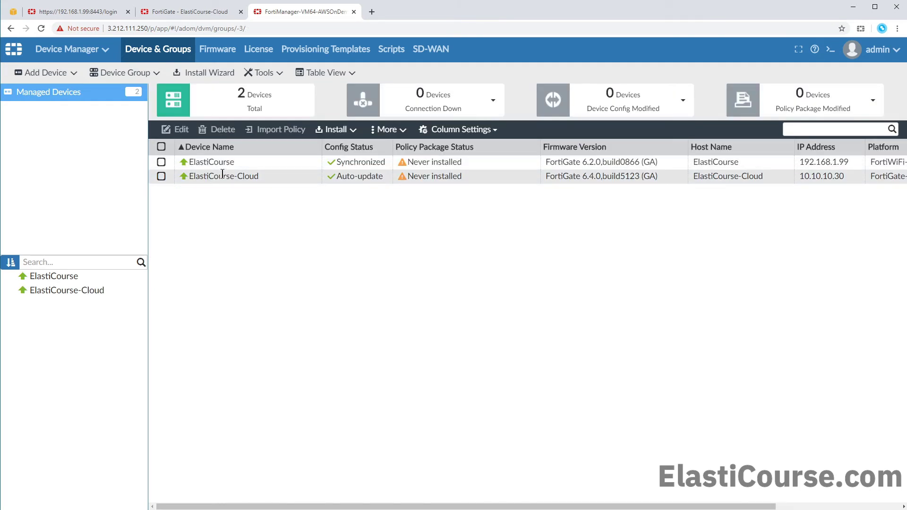
left_click(338, 178)
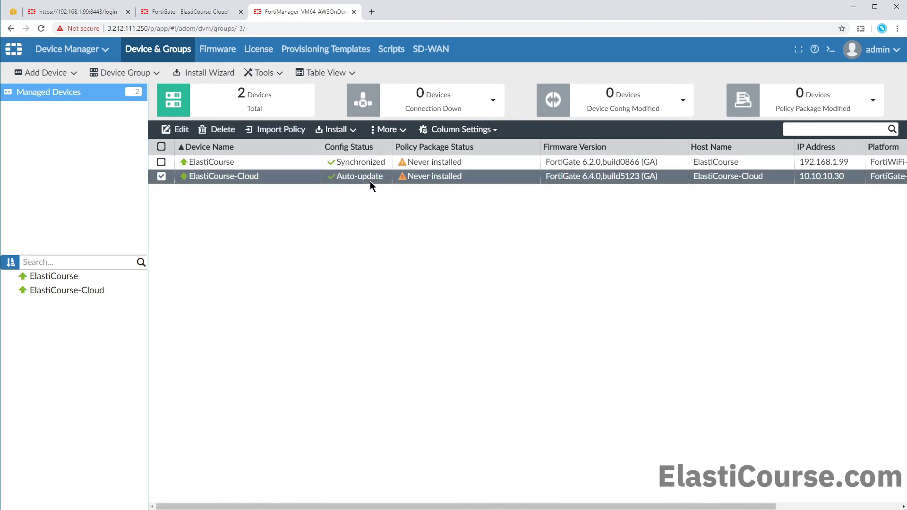
- Open ElastiCourse-Cloud's revision history and diff AutoUpdate revision 2 against revision 1
double_click(299, 176)
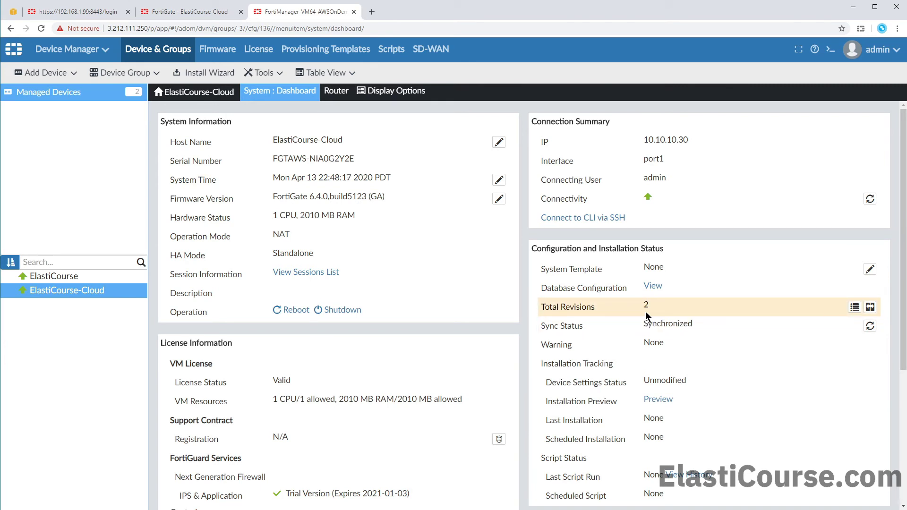
left_click(854, 308)
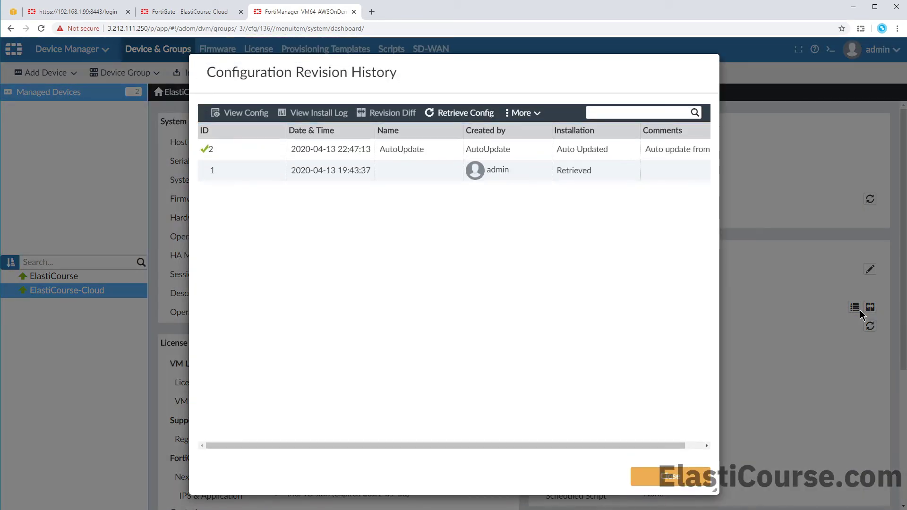
left_click(532, 151)
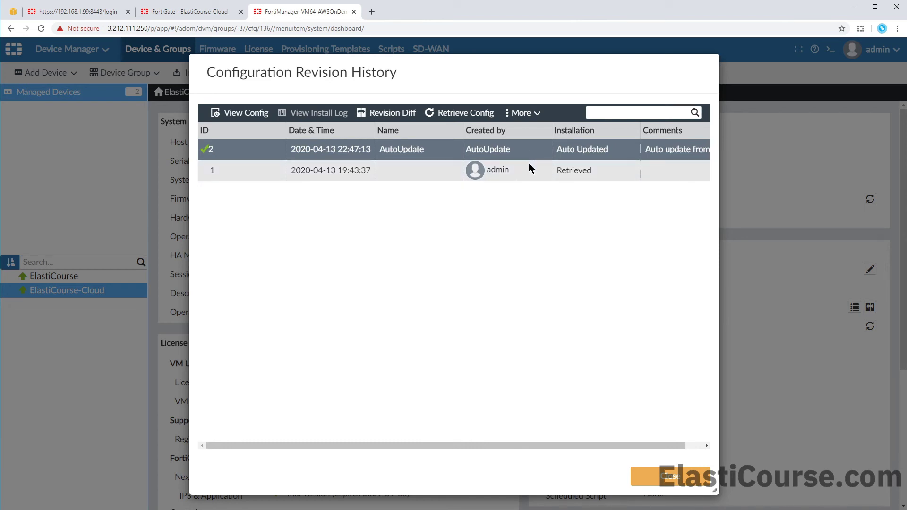
left_click(411, 115)
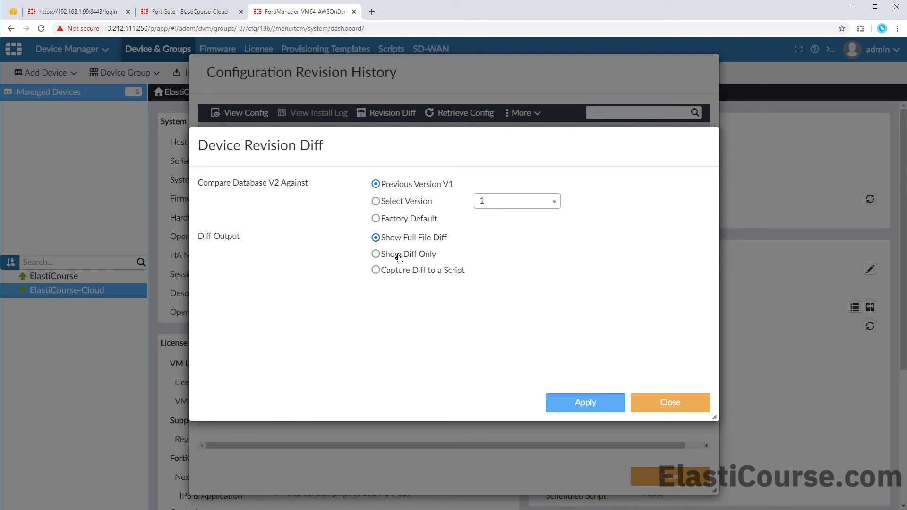
- Show only changed lines, revealing line 113 allowaccess dropping ssh, then open the interface list
left_click(399, 257)
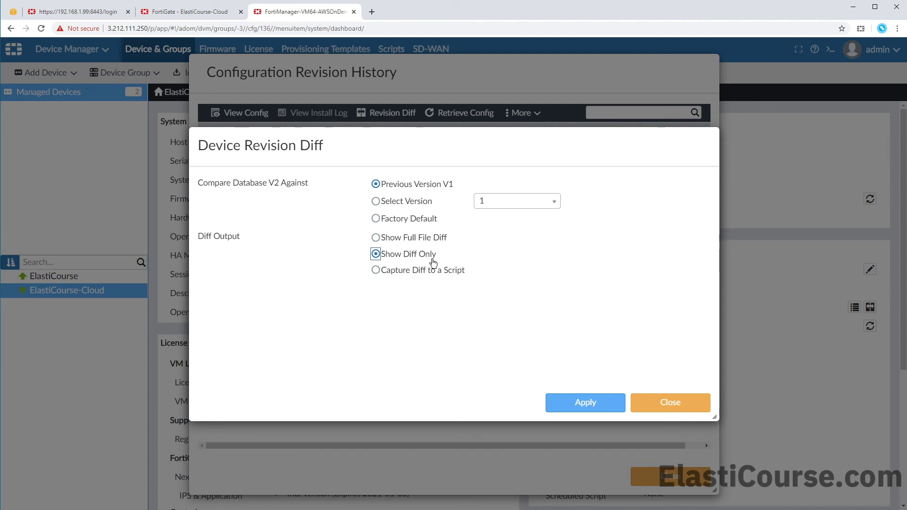
left_click(604, 403)
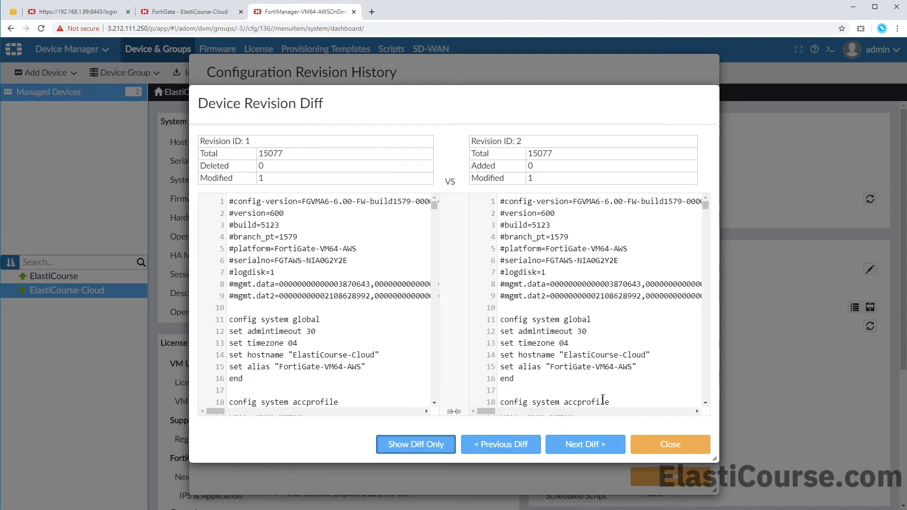
left_click(596, 452)
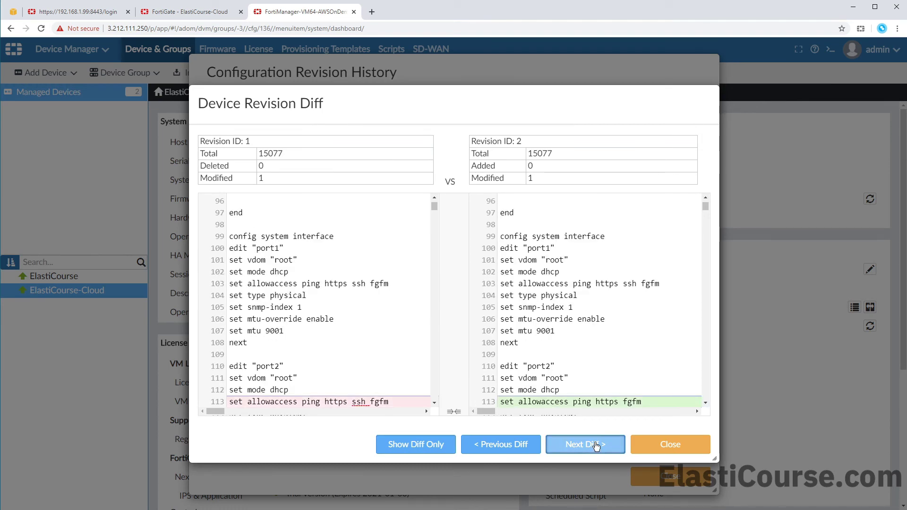
scroll(585, 397, "down", 2)
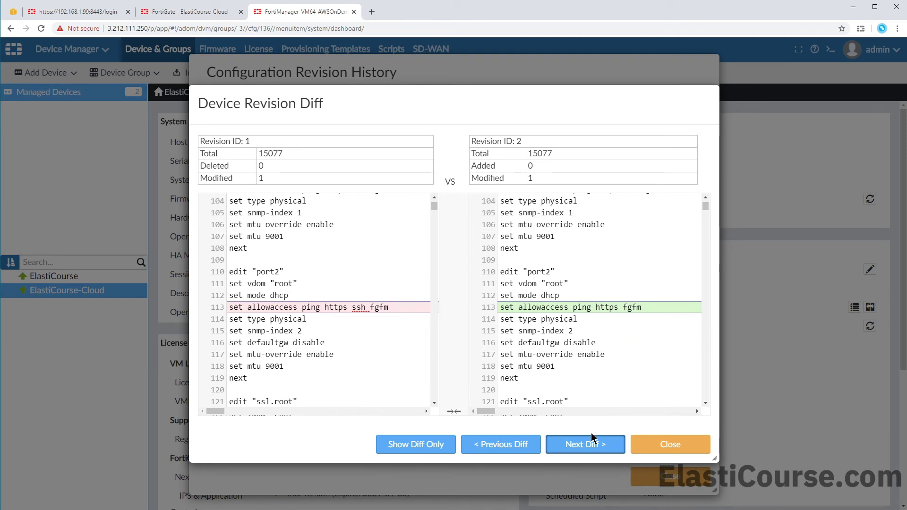
left_click(446, 449)
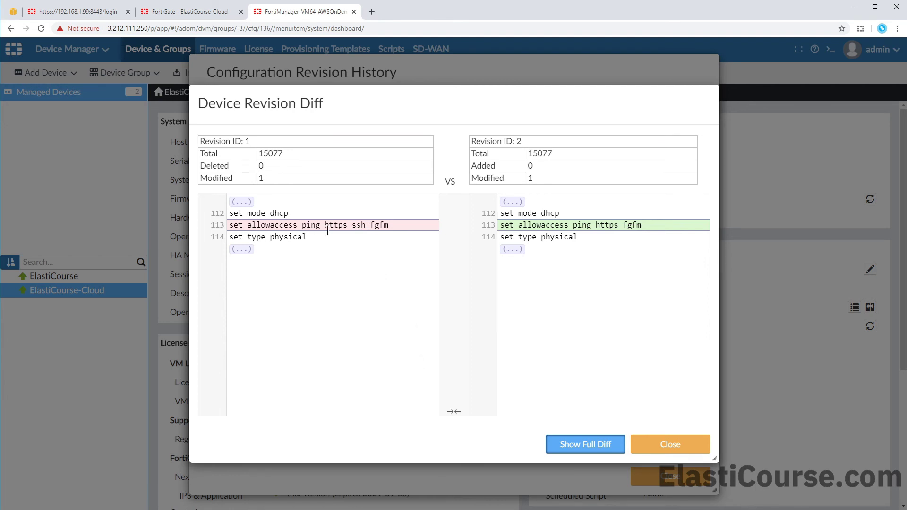
left_click(245, 208)
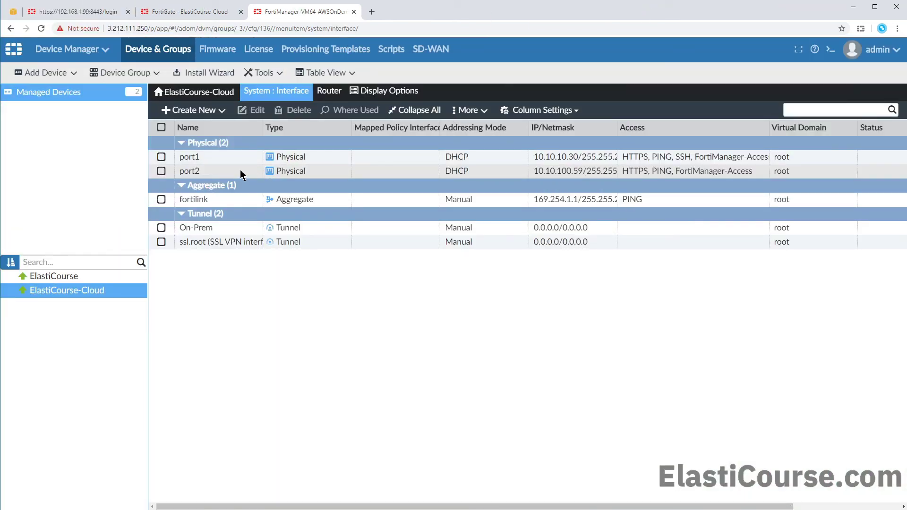
- Add SSH to port2's administrative access, save it, and return to Managed Devices
left_click(240, 171)
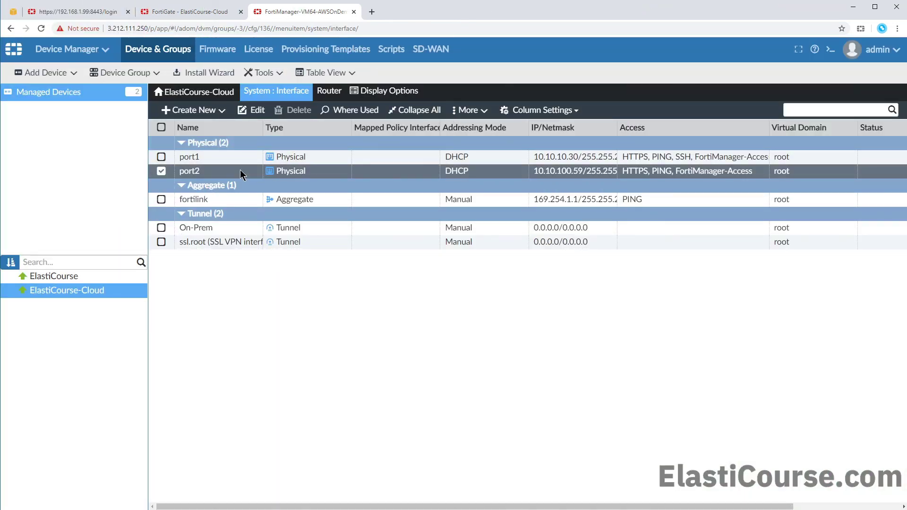
double_click(239, 169)
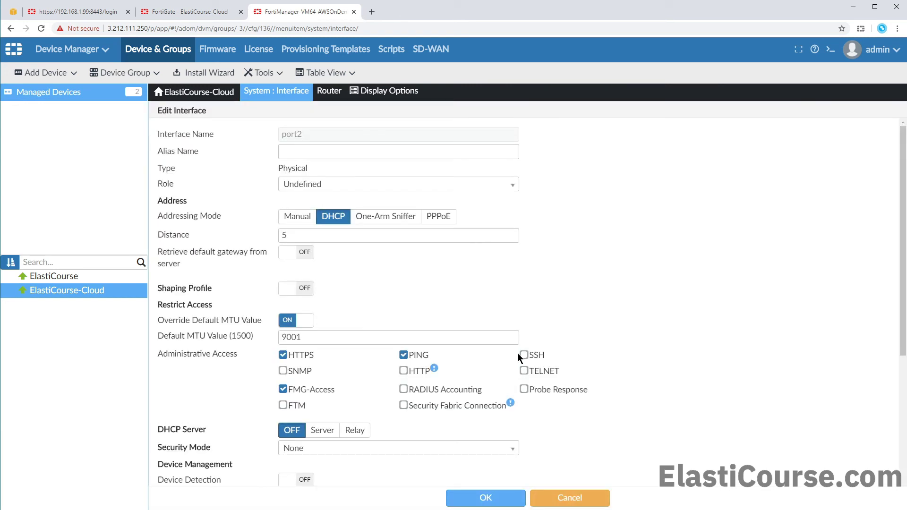
left_click(523, 356)
left_click(479, 499)
left_click(52, 92)
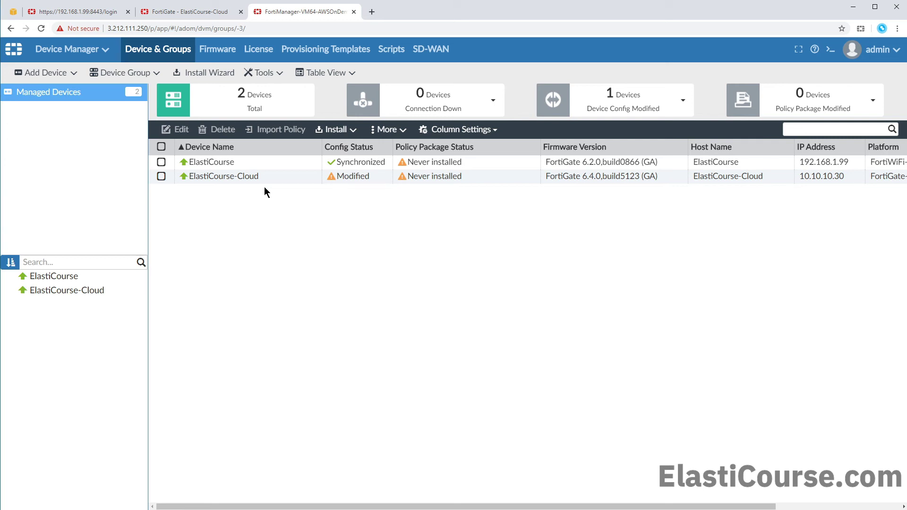
- Start the Install Wizard for ElastiCourse-Cloud with the comment 'Bring SSH access back'
left_click(264, 182)
left_click(336, 129)
left_click(344, 150)
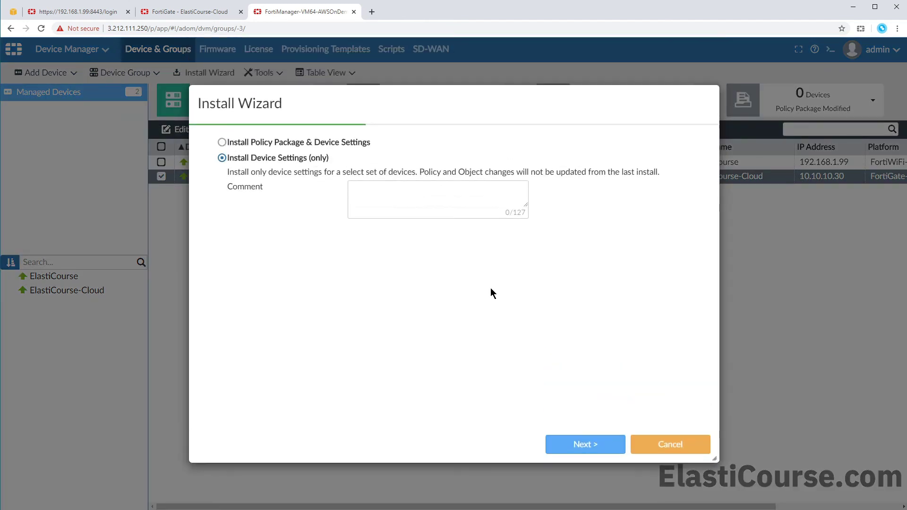
left_click(418, 183)
type("First")
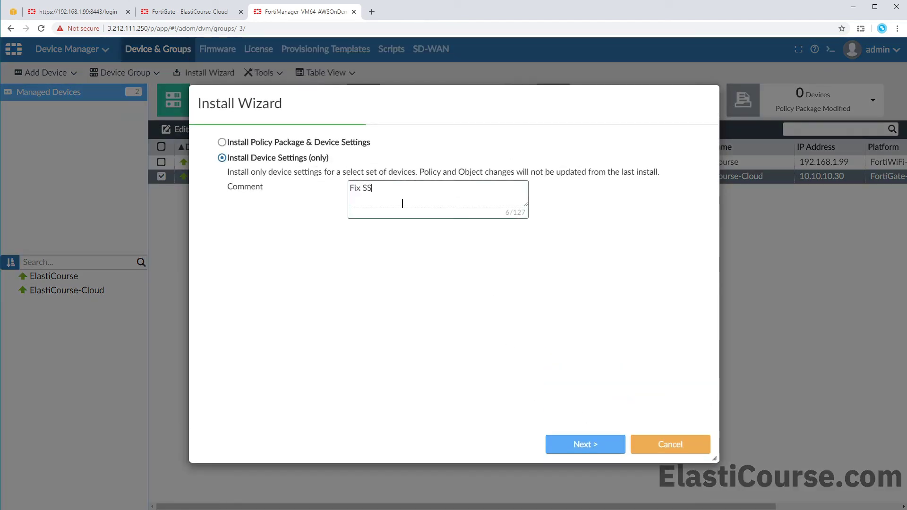
key("BackSpace")
key("BackSpace")
key("BackSpace")
key("BackSpace")
key("BackSpace")
type("Bring SSH access back")
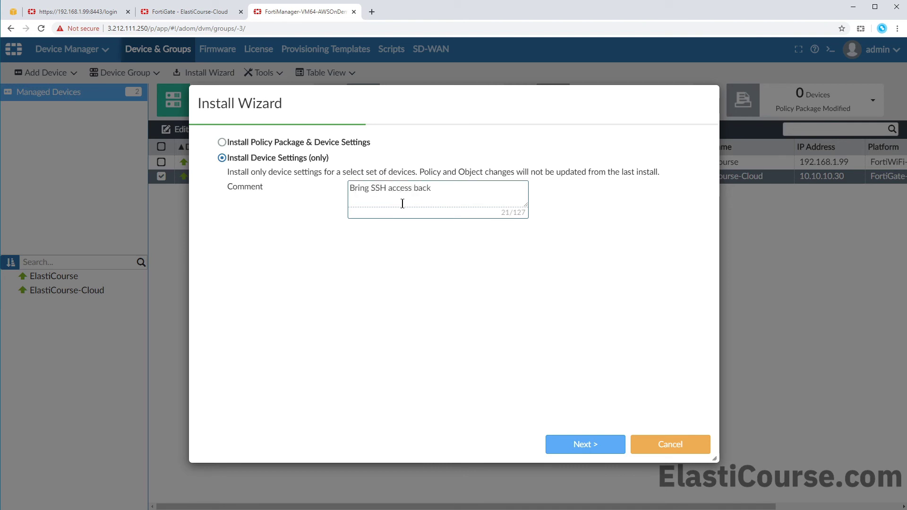
- Run the device-settings-only install through to completion
left_click(603, 444)
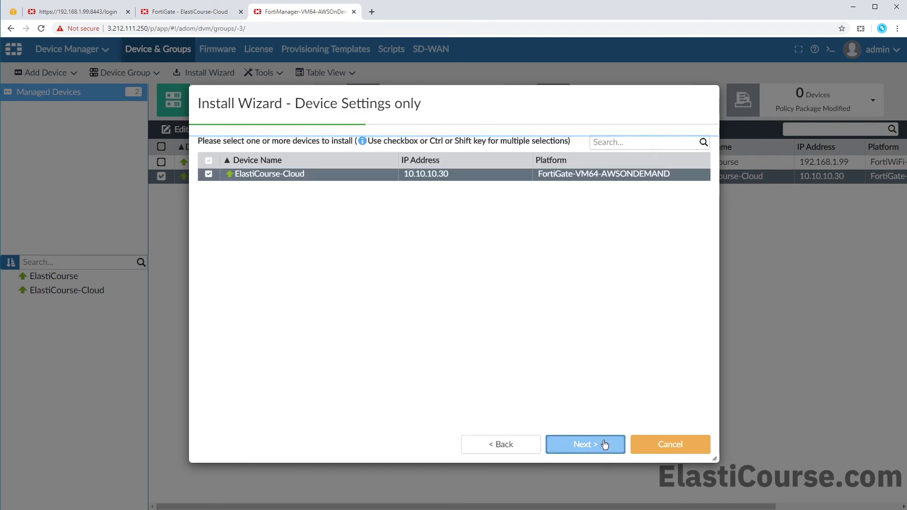
left_click(604, 444)
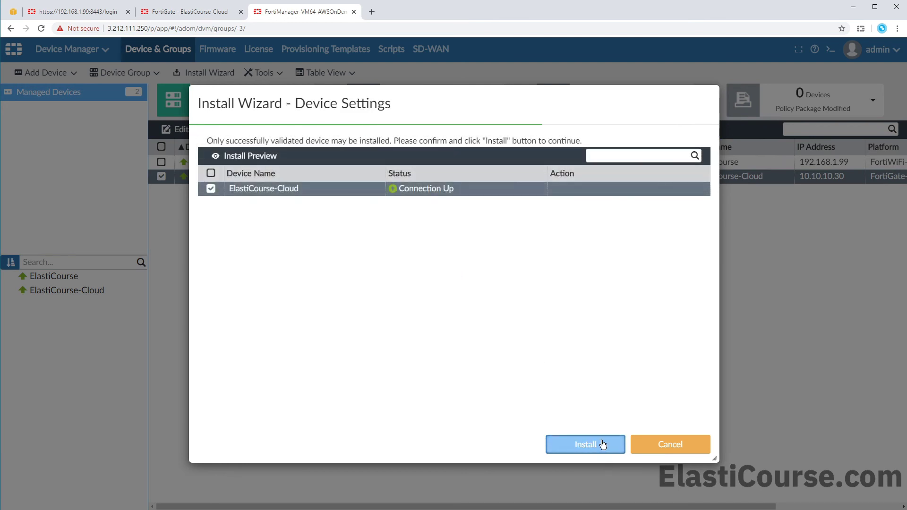
left_click(580, 443)
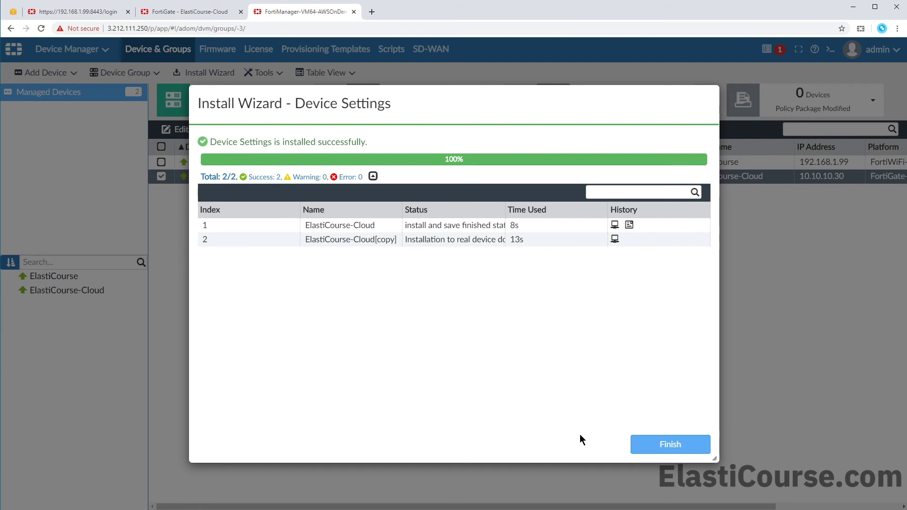
left_click(658, 449)
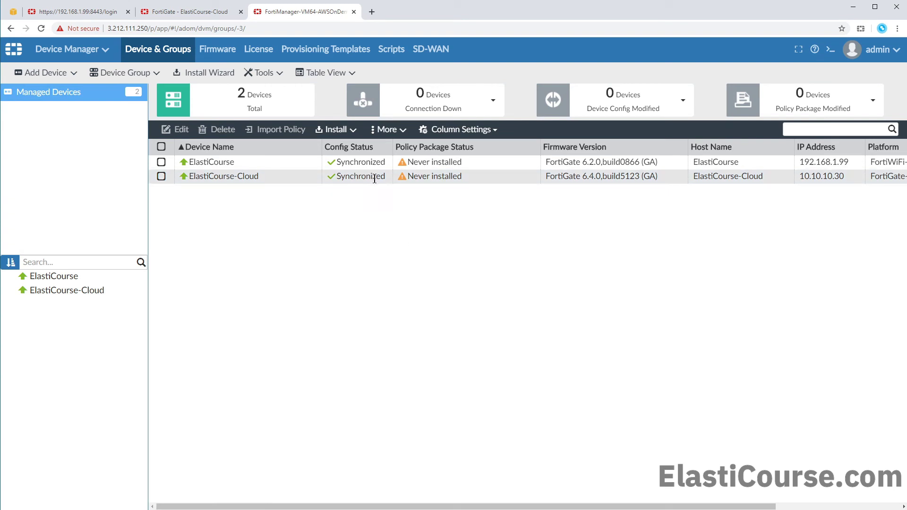
- Enable DNS, IPsec Phase 1, IPsec Phase 2, and DHCP and IPsec VPN monitor display options
left_click(189, 11)
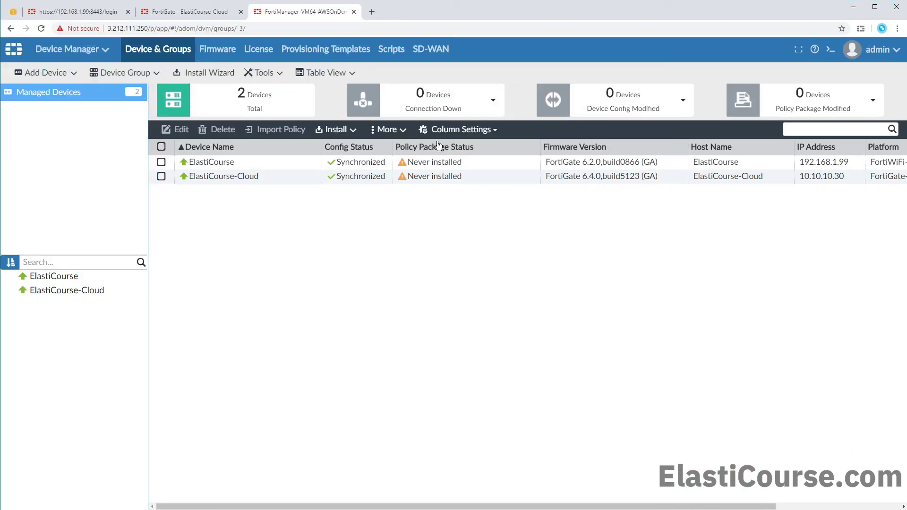
left_click(268, 74)
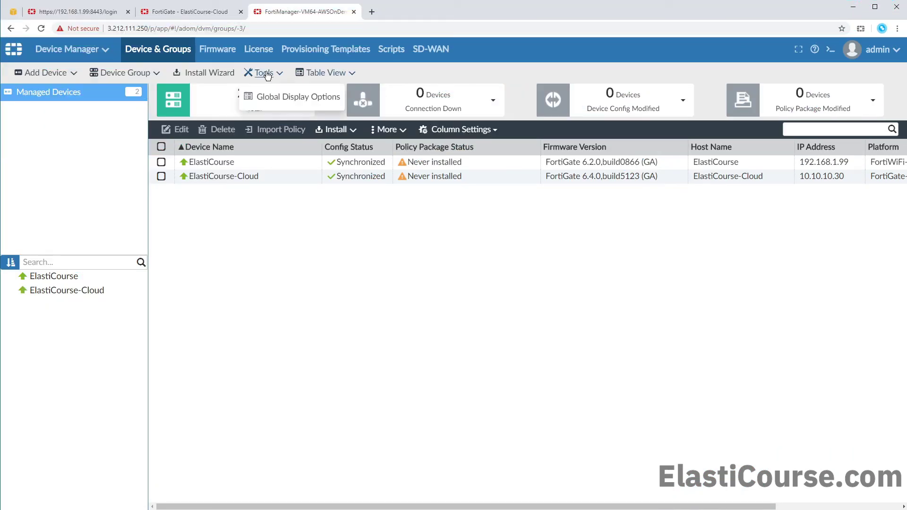
left_click(275, 105)
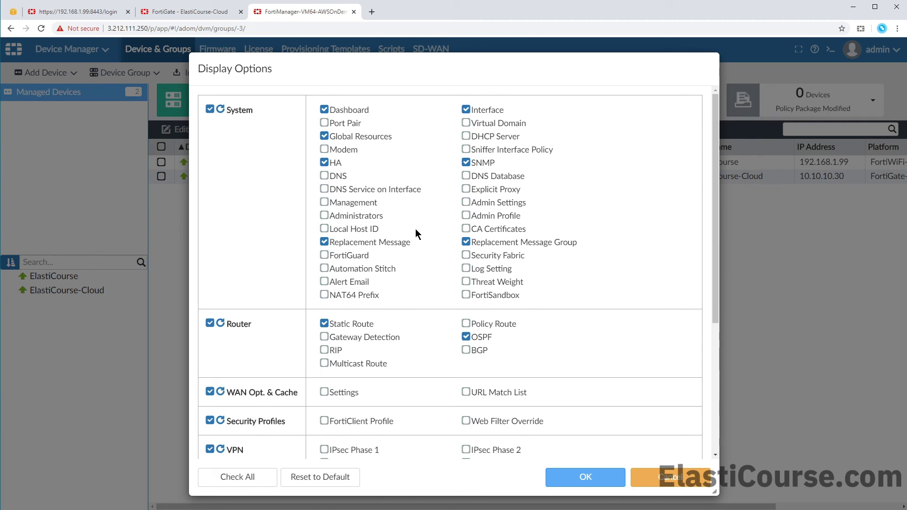
left_click(337, 183)
scroll(323, 236, "down", 3)
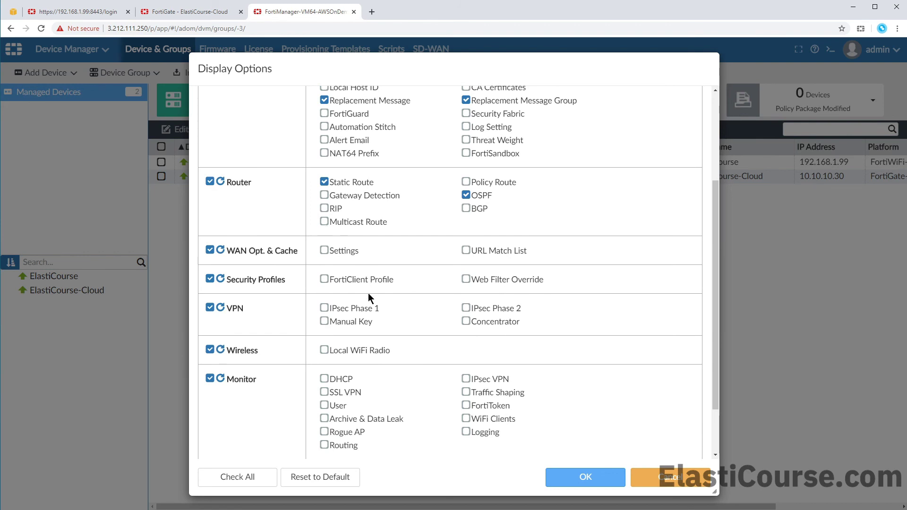
left_click(355, 309)
left_click(490, 310)
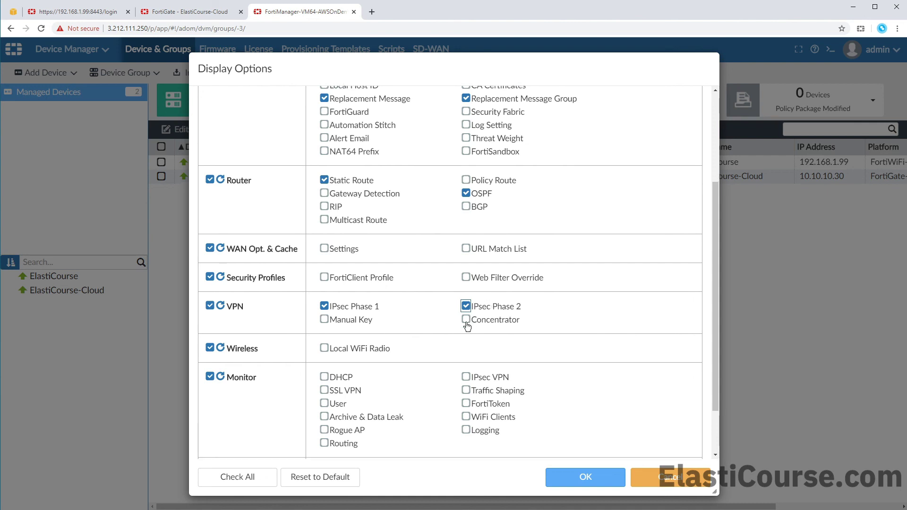
scroll(466, 326, "down", 1)
left_click(325, 333)
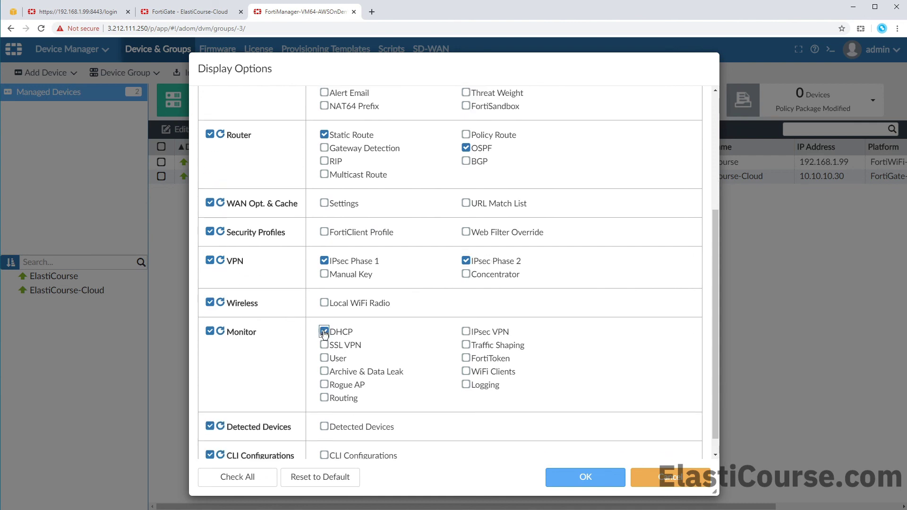
left_click(467, 334)
scroll(454, 354, "down", 1)
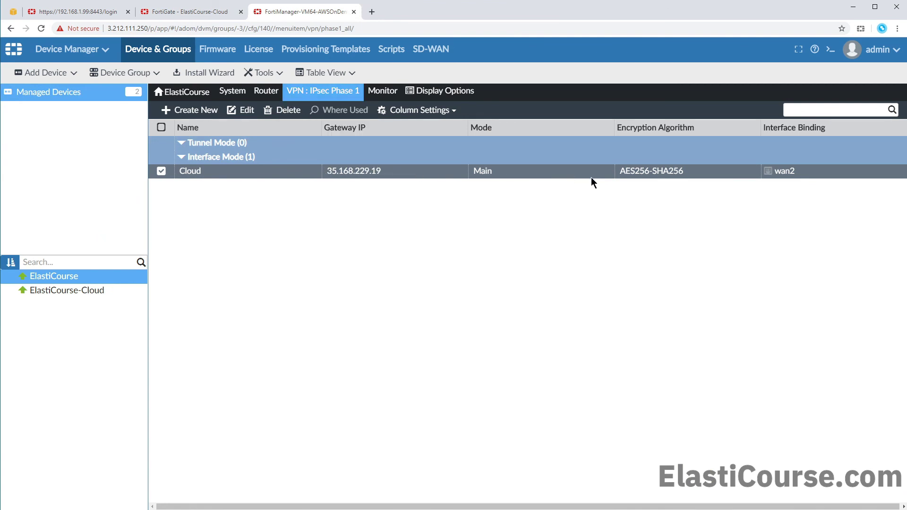
- Review the Cloud tunnel's Phase 1 settings, including its advanced IKE options
double_click(251, 175)
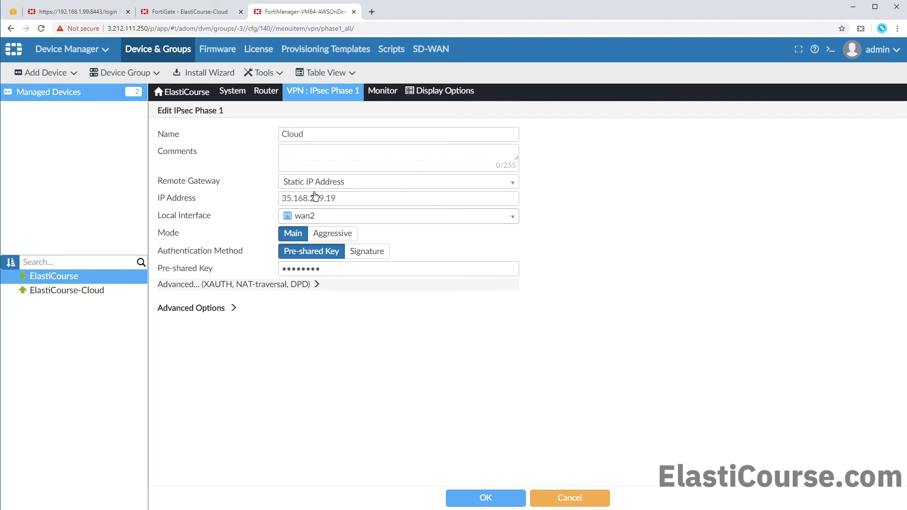
left_click(300, 289)
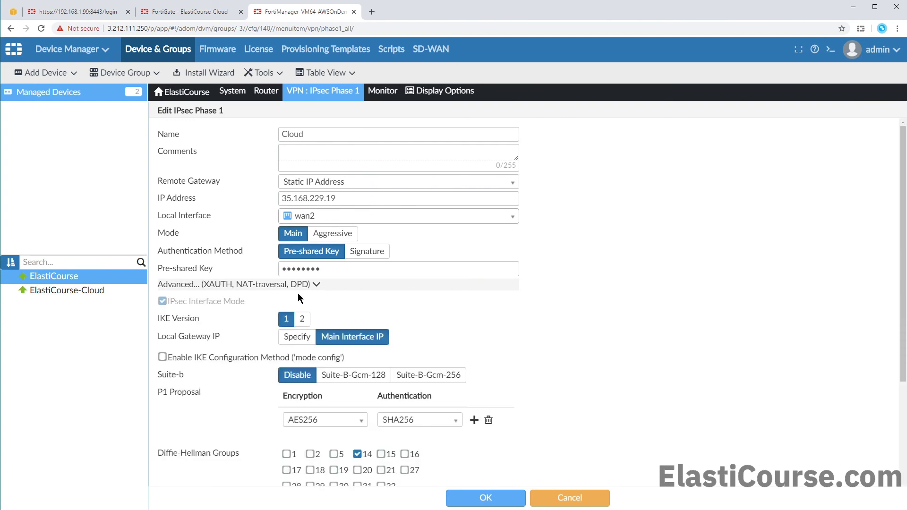
scroll(296, 300, "down", 3)
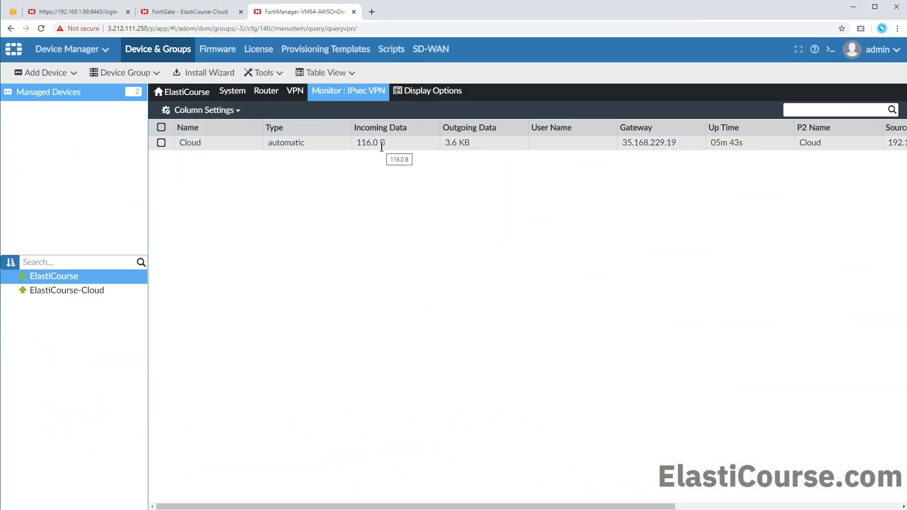
scroll(755, 149, "right", 5)
- Confirm the Cloud tunnel is up in the IPsec VPN monitor by moving its Status column
left_click(756, 145)
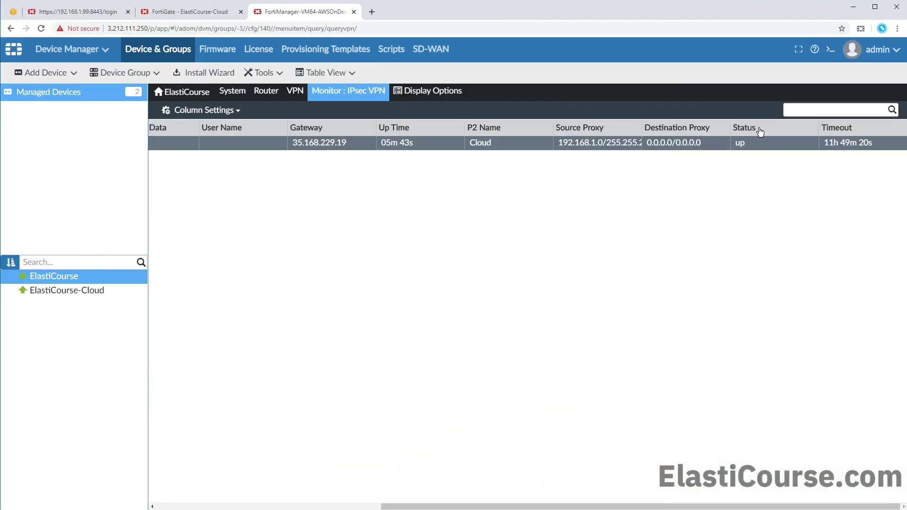
left_click_drag(757, 128, 203, 128)
left_click_drag(473, 506, 126, 506)
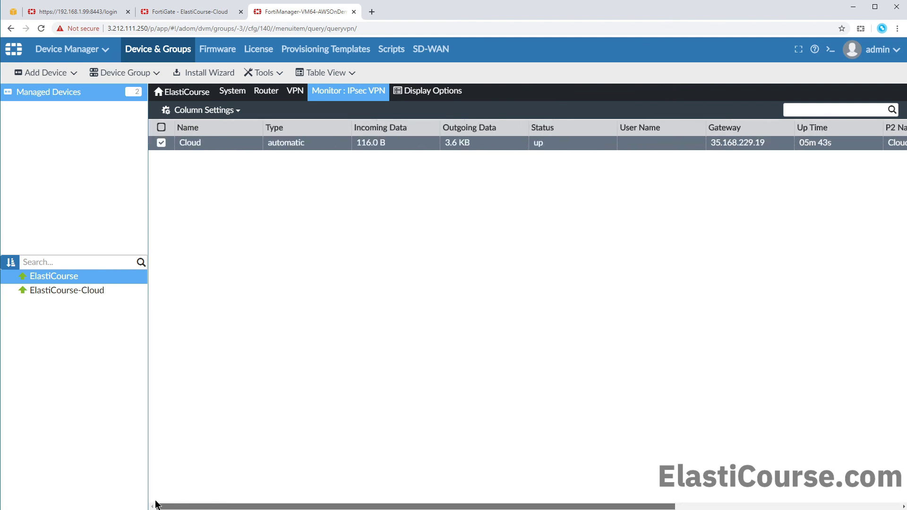
left_click(335, 111)
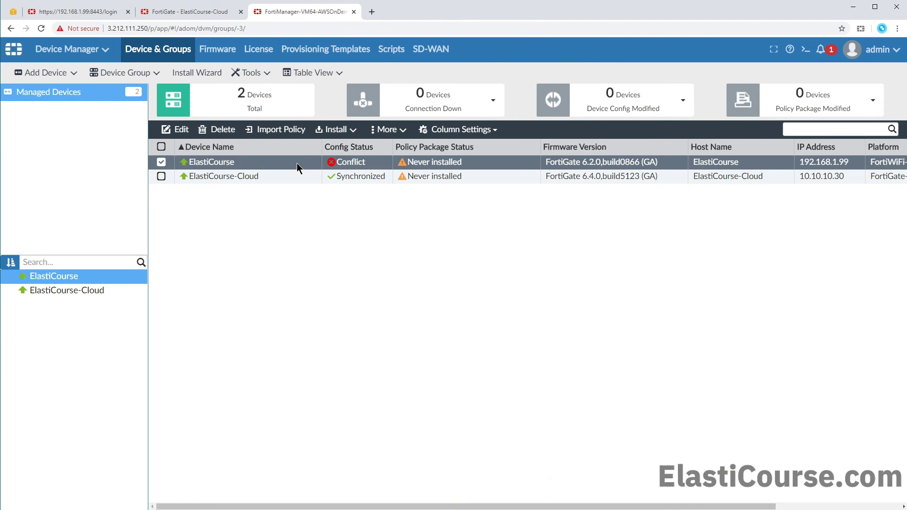
- Retrieve ElastiCourse's running config as revision 4, then return to the managed devices list
double_click(297, 163)
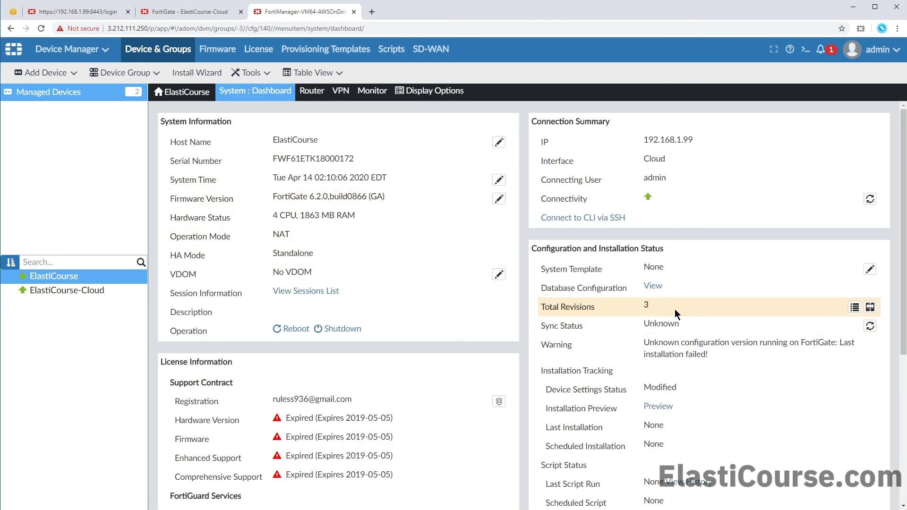
left_click(859, 310)
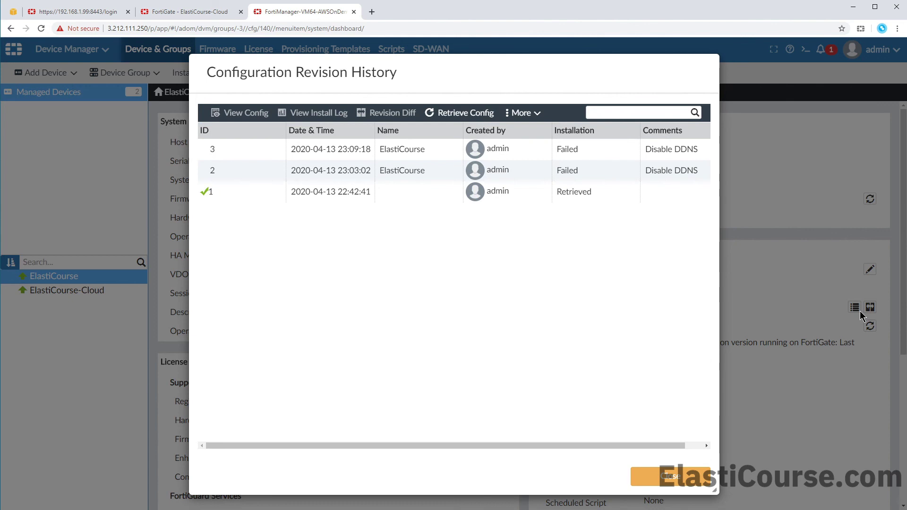
left_click(468, 114)
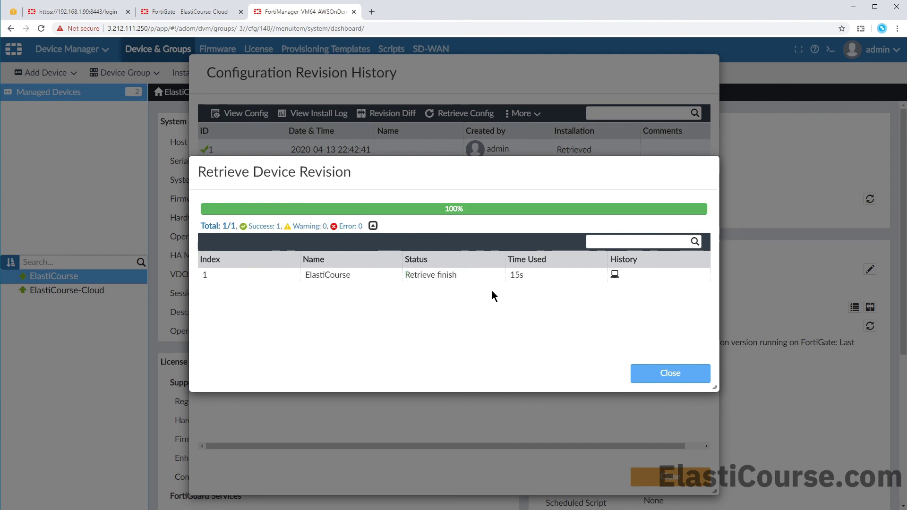
left_click(638, 374)
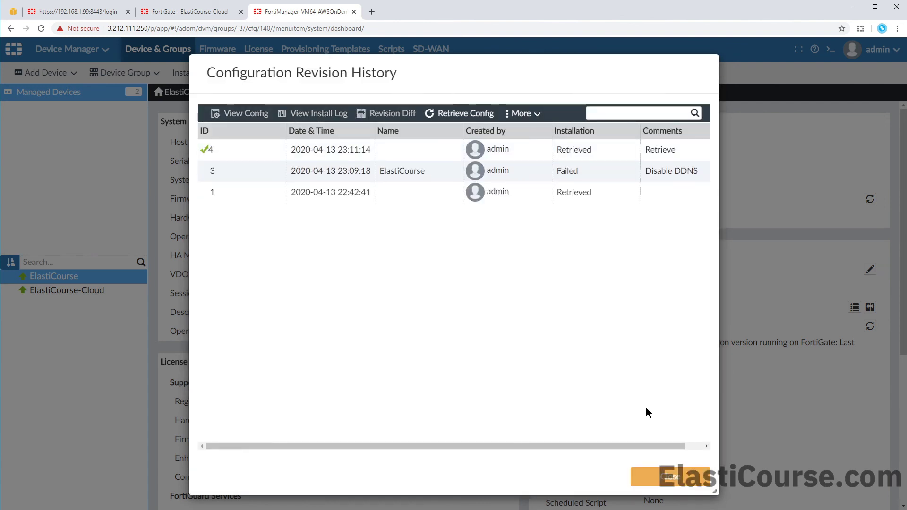
left_click(59, 93)
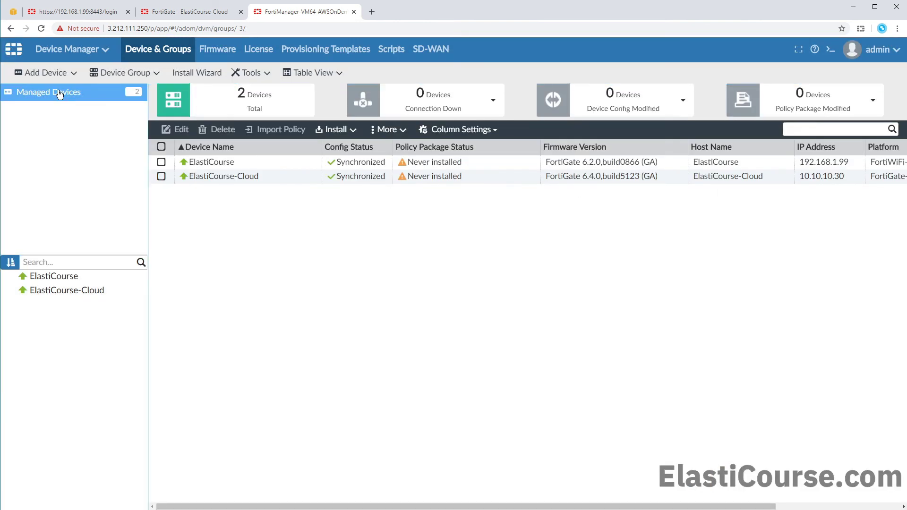